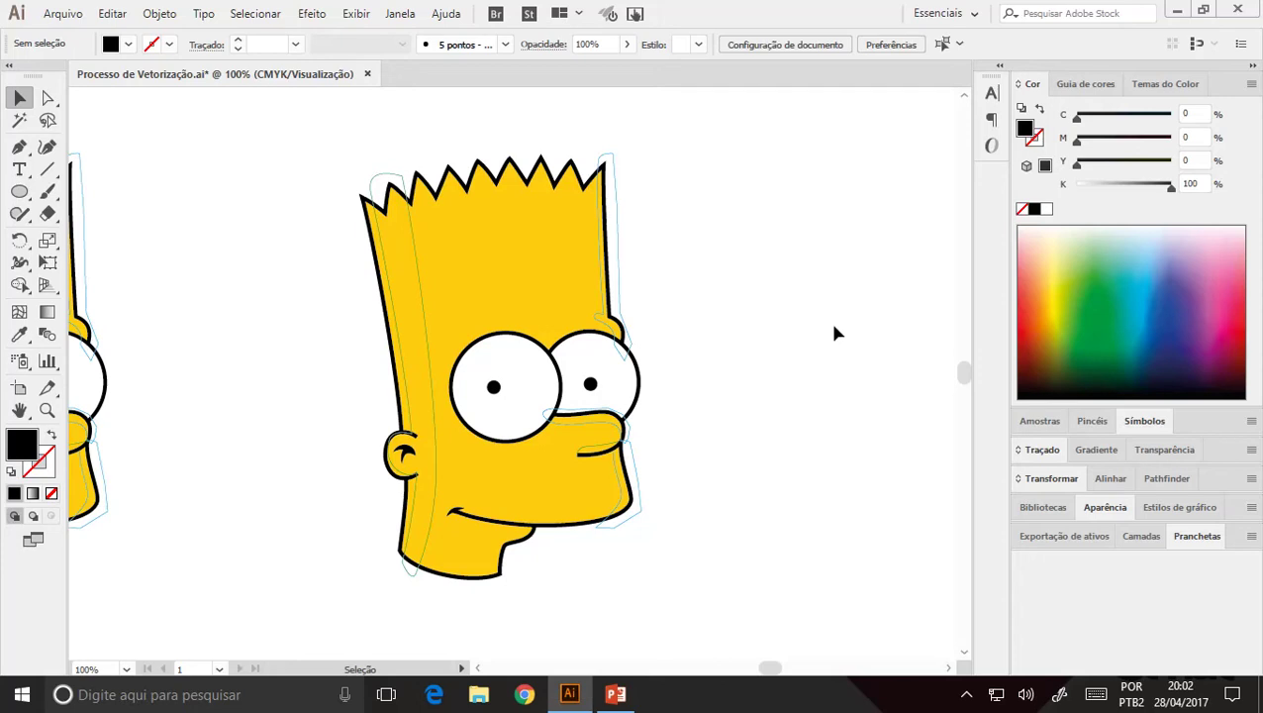
# Step: Zoom and pan across the step diagrams to view the 3ª through 5ª Etapa heads
pyautogui.hotkey('ctrl', '-')
pyautogui.hotkey('ctrl', '-')
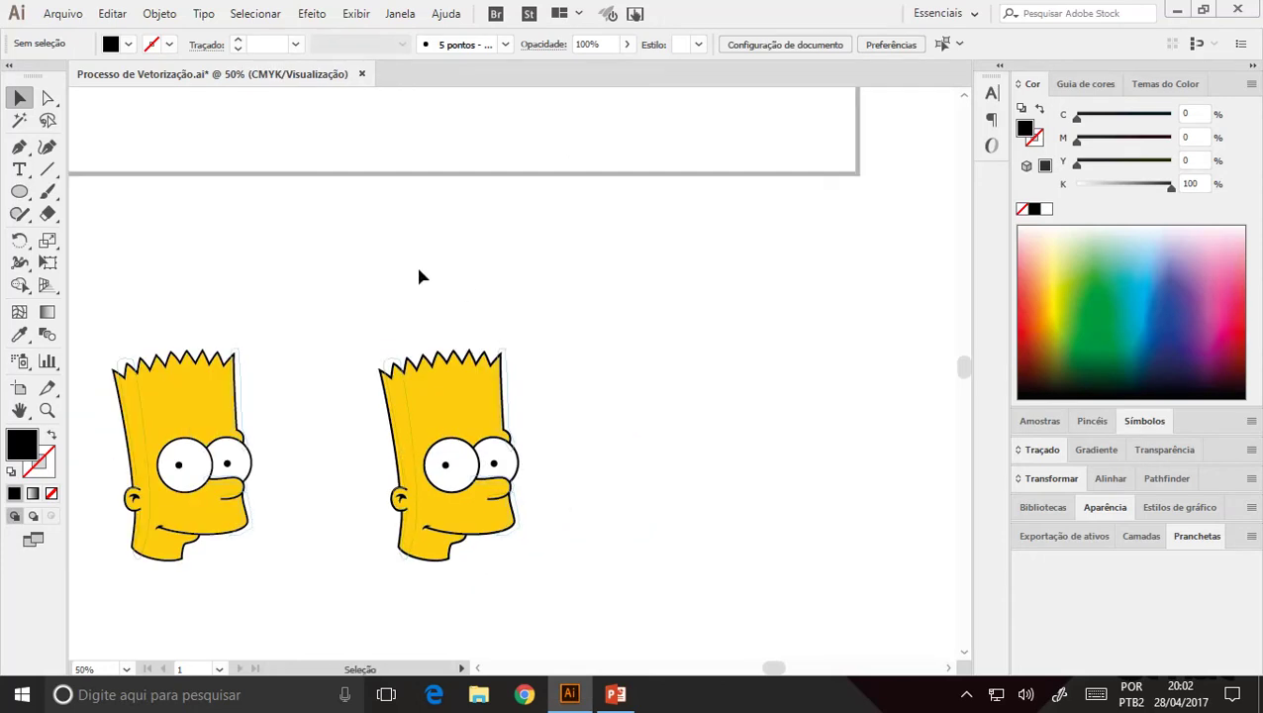
pyautogui.moveTo(419, 277)
pyautogui.mouseDown()
pyautogui.moveTo(451, 437)
pyautogui.moveTo(395, 299)
pyautogui.moveTo(496, 535)
pyautogui.mouseUp()
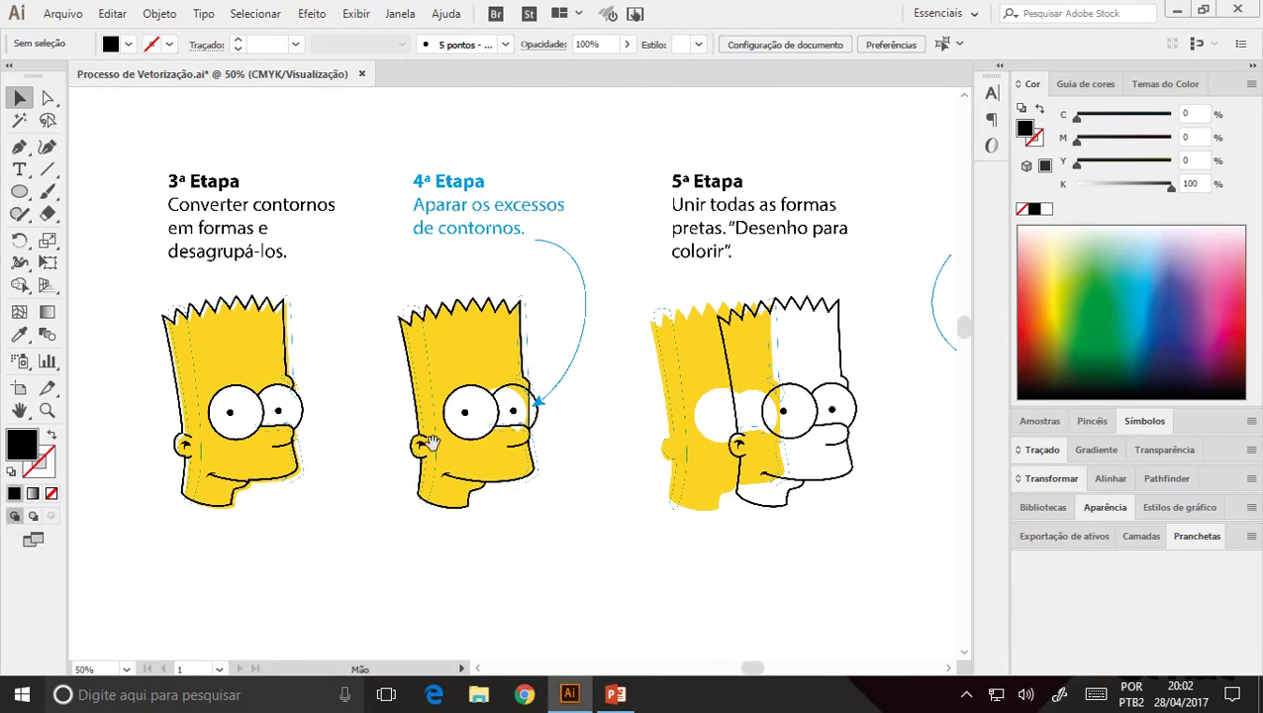
pyautogui.hotkey('ctrl', '+')
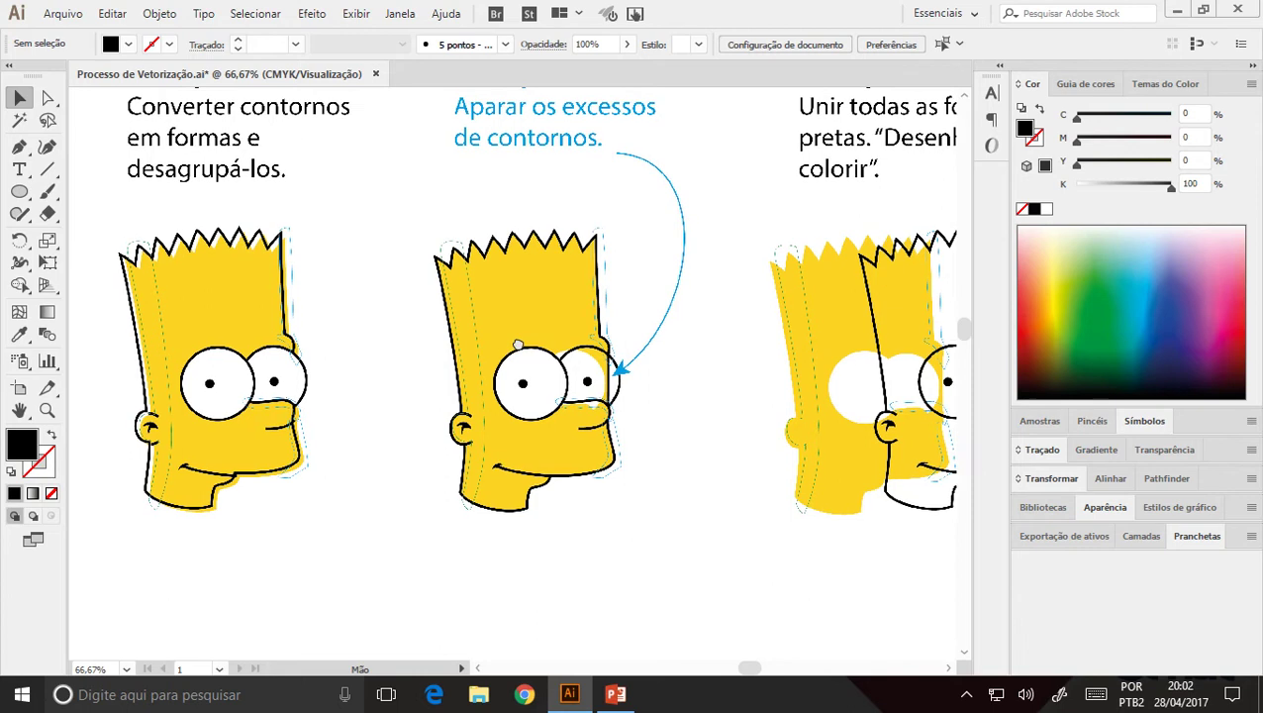
pyautogui.moveTo(518, 344); pyautogui.dragTo(532, 420)
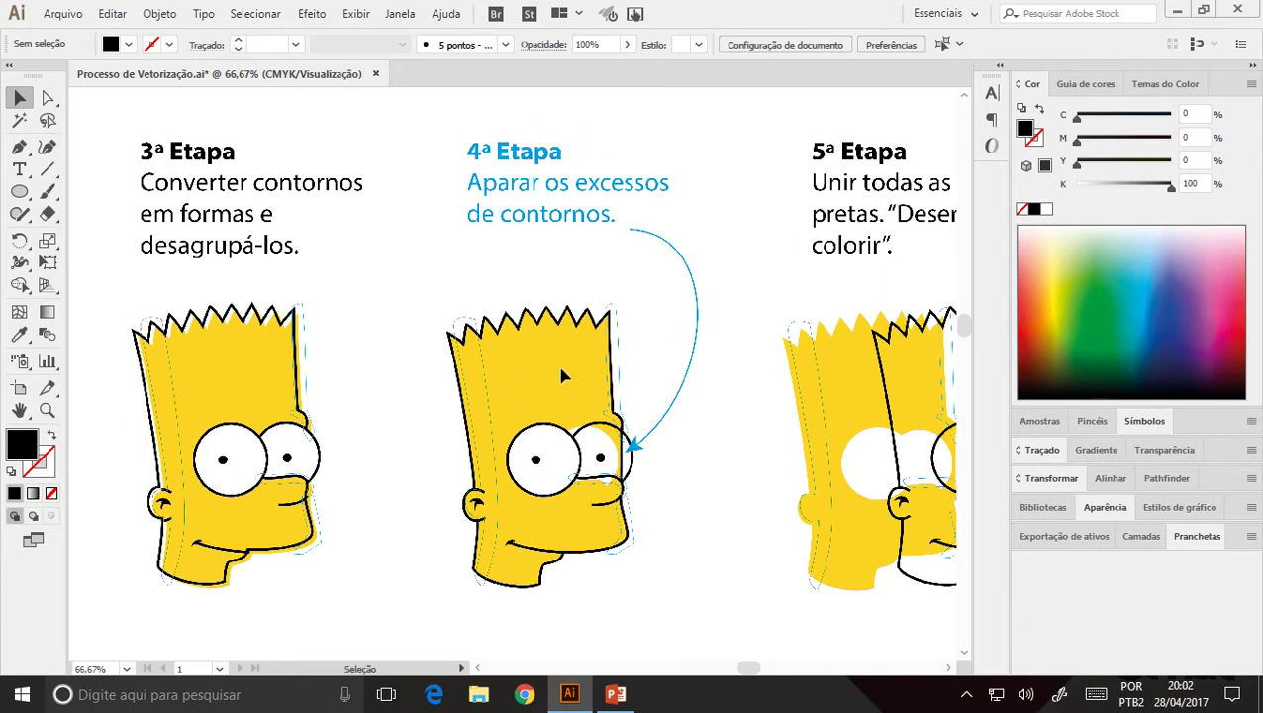
pyautogui.moveTo(735, 290); pyautogui.dragTo(643, 281)
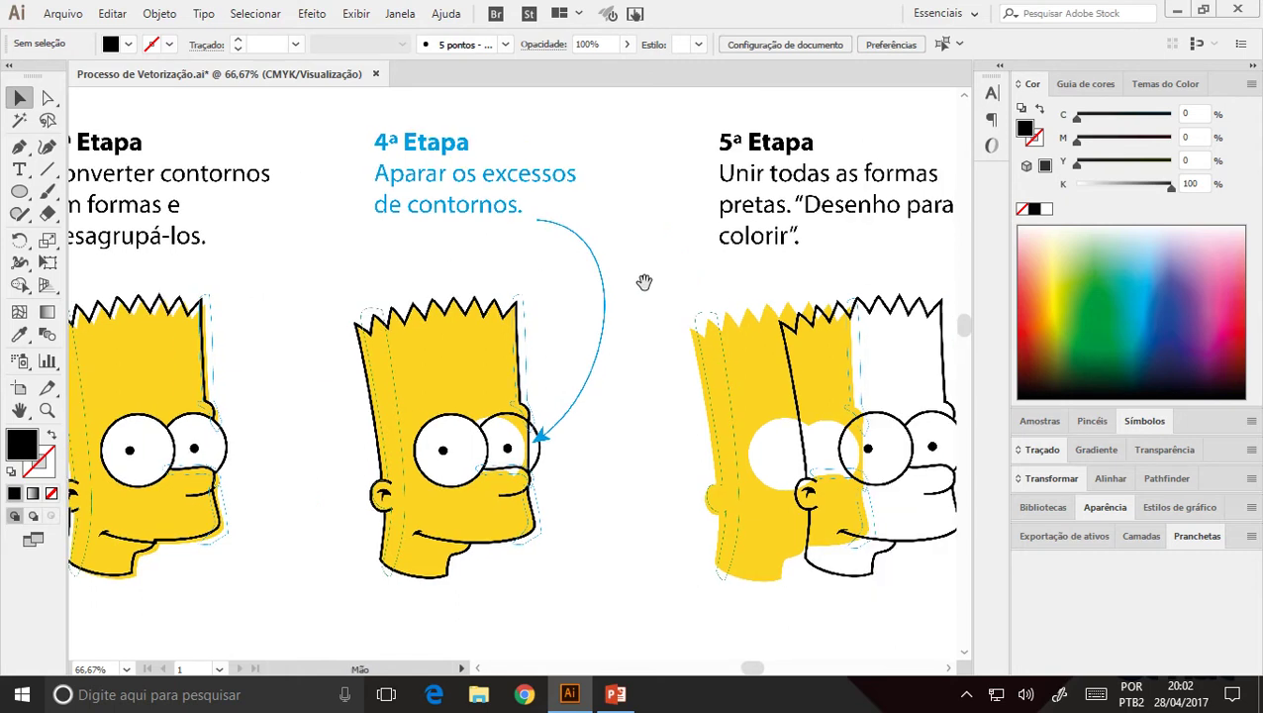
pyautogui.moveTo(826, 408); pyautogui.dragTo(748, 392)
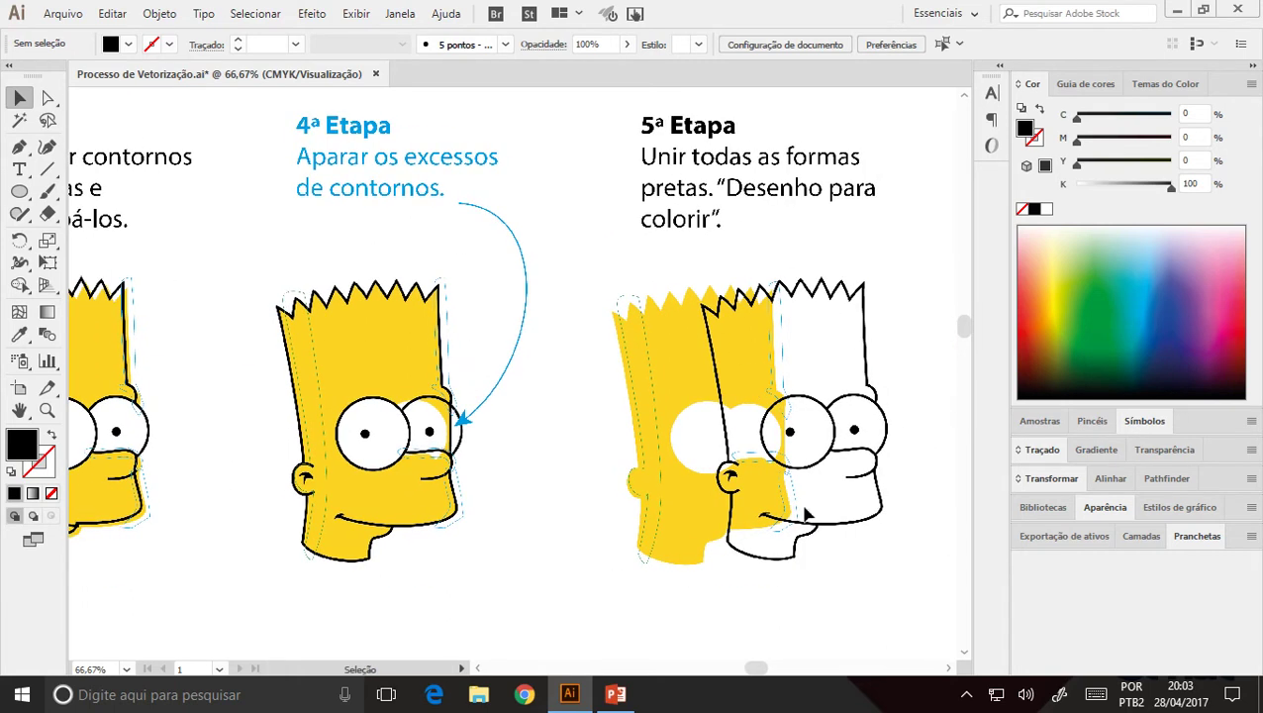
pyautogui.moveTo(456, 394); pyautogui.dragTo(566, 388)
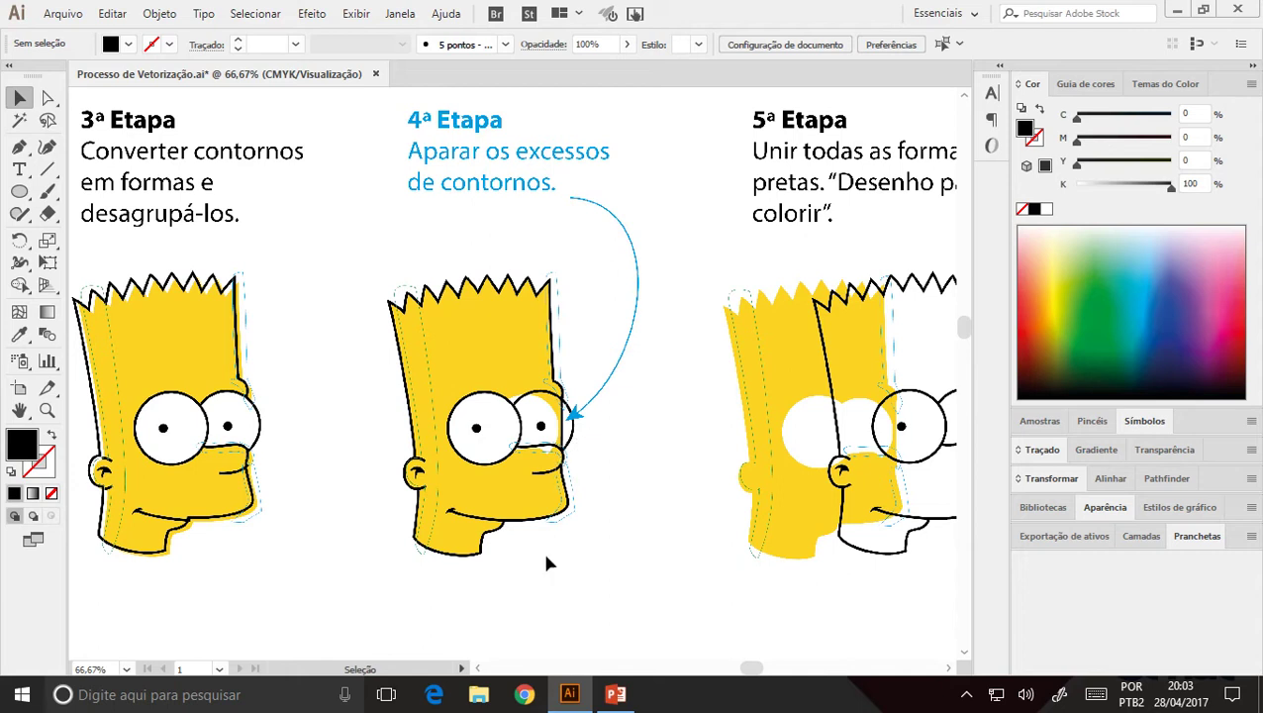
# Step: Marquee-select the right Bart head and Alt-drag a duplicate of it to the right
pyautogui.scroll(-2, 547, 562)
pyautogui.scroll(-3, 620, 513)
pyautogui.scroll(-4, 475, 170)
pyautogui.scroll(-3, 442, 234)
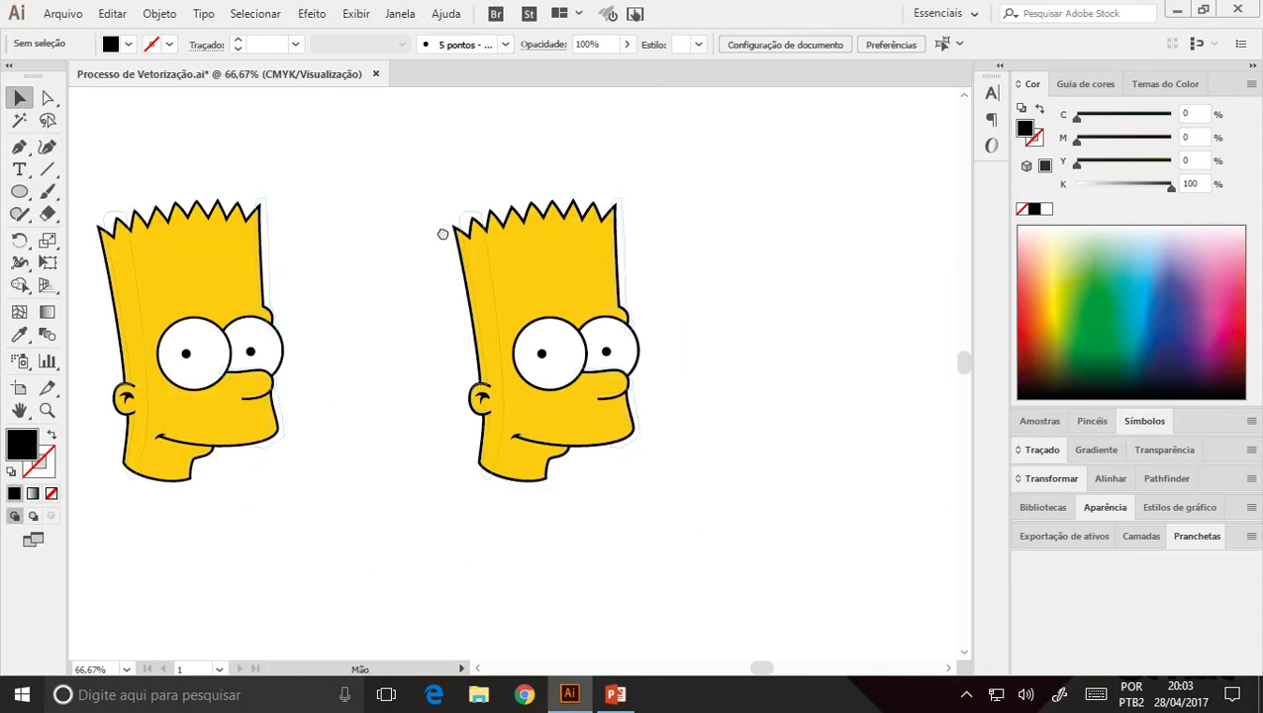
pyautogui.scroll(-1, 443, 234)
pyautogui.scroll(1, 493, 290)
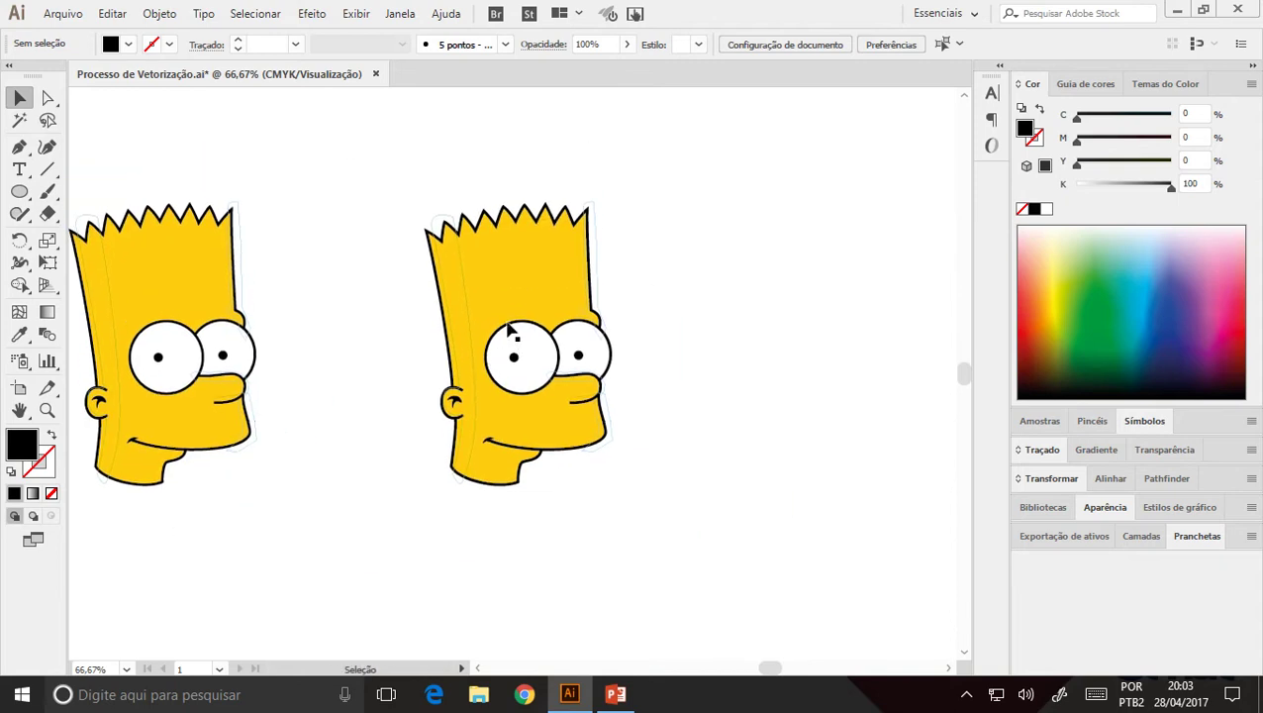
pyautogui.moveTo(377, 164); pyautogui.dragTo(698, 508)
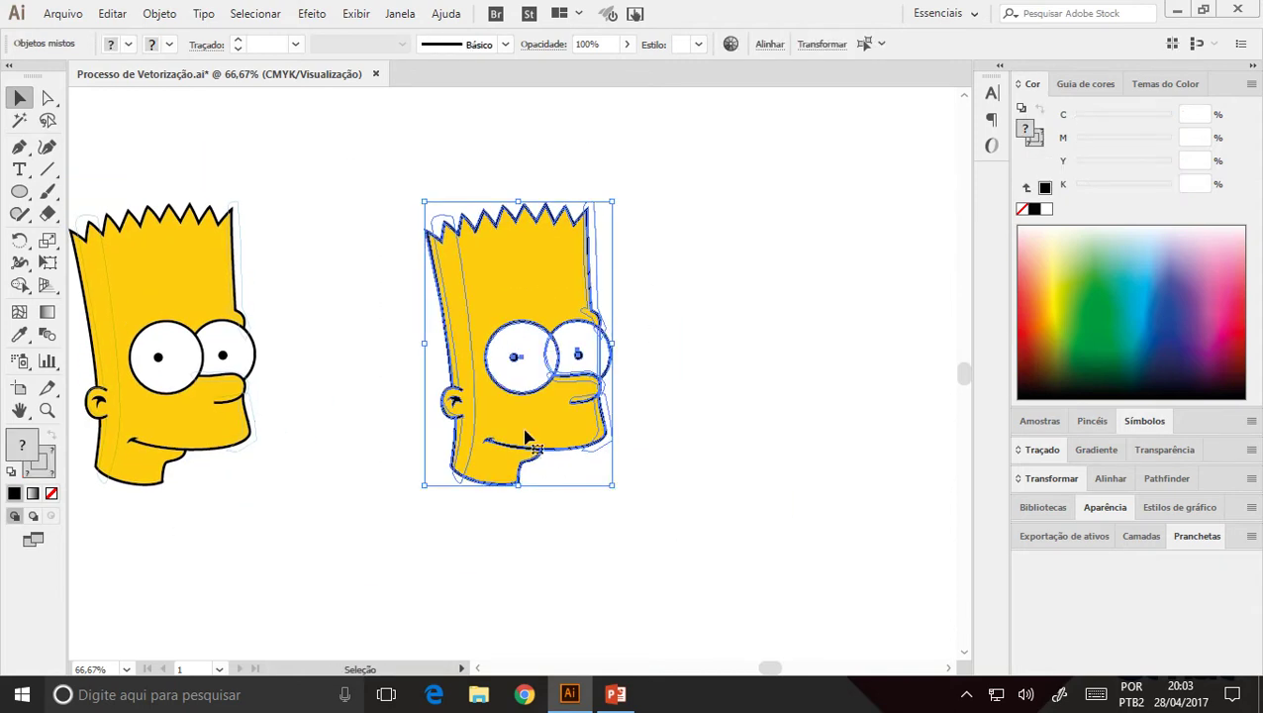
pyautogui.moveTo(526, 436)
pyautogui.mouseDown()
pyautogui.moveTo(894, 433)
pyautogui.moveTo(877, 432)
pyautogui.mouseUp()
pyautogui.click(762, 504)
# Step: Nudge the right Bart head slightly right and zoom in to 200% on its eyes
pyautogui.moveTo(854, 549); pyautogui.dragTo(561, 548)
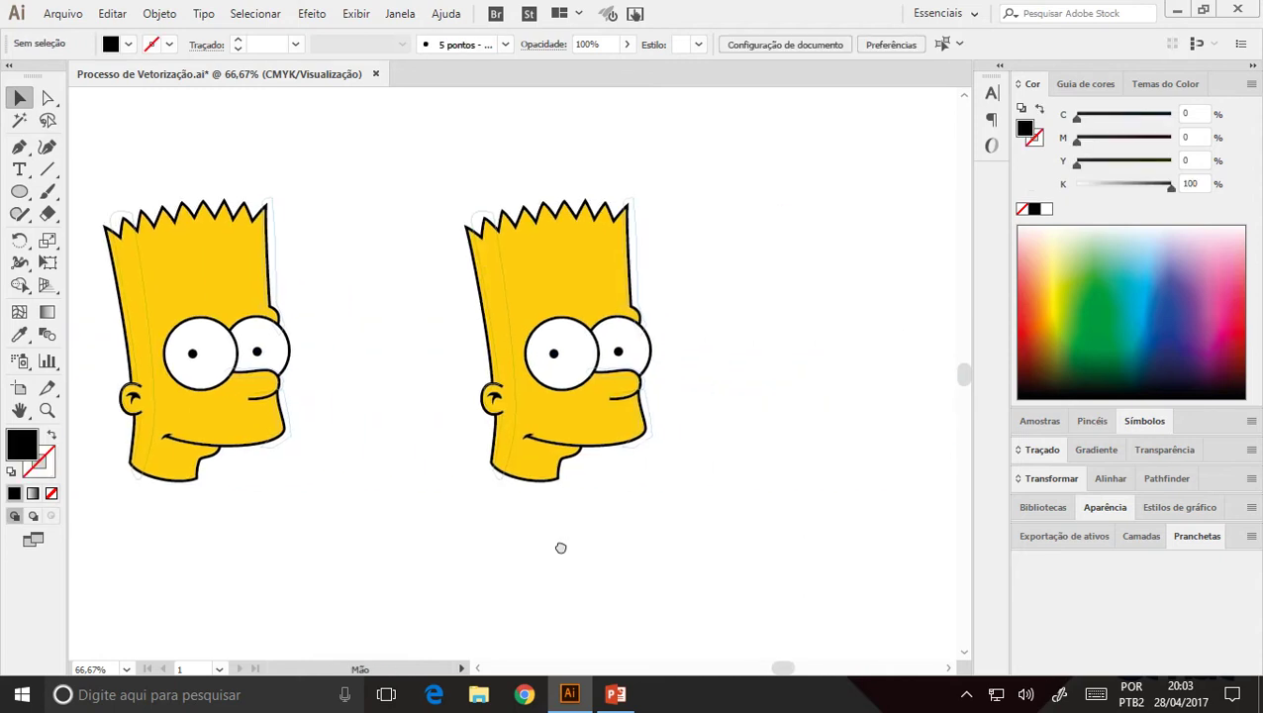
pyautogui.keyDown('ctrl'); pyautogui.click(537, 380); pyautogui.keyUp('ctrl')
pyautogui.scroll(1, 574, 356)
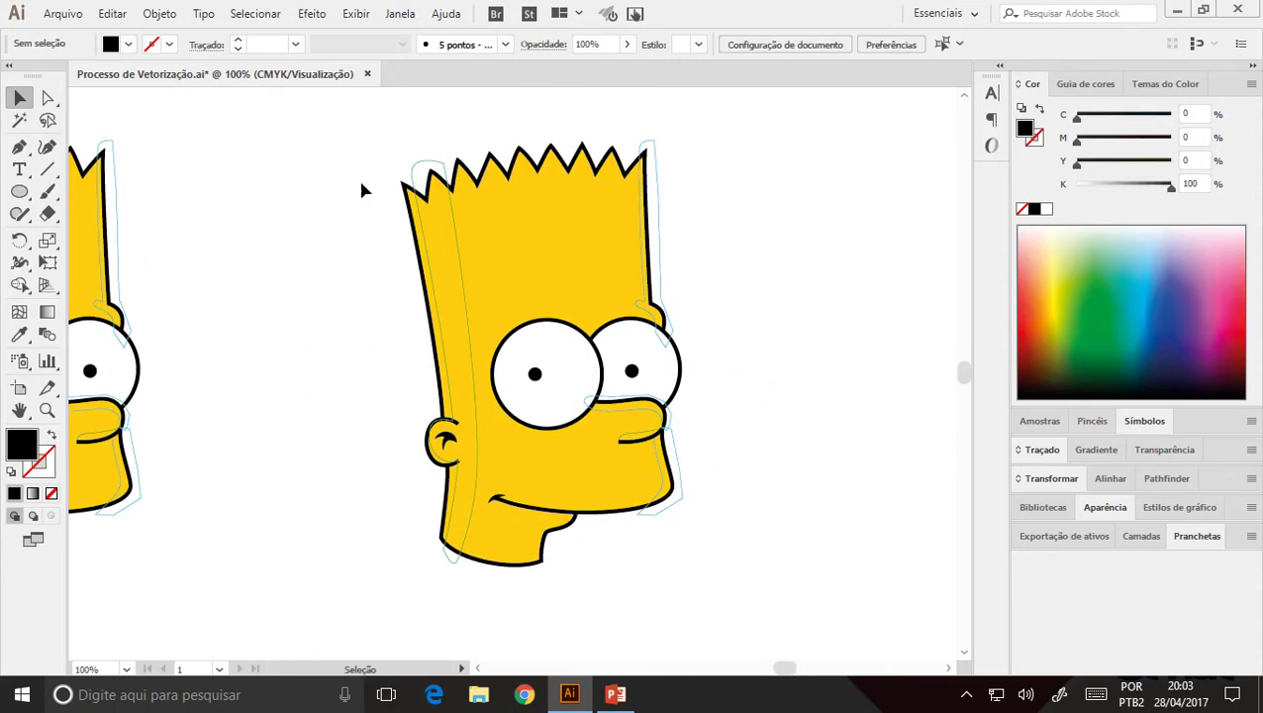
pyautogui.moveTo(325, 121); pyautogui.dragTo(813, 598)
pyautogui.moveTo(499, 480)
pyautogui.mouseDown()
pyautogui.moveTo(610, 480)
pyautogui.moveTo(702, 540)
pyautogui.moveTo(649, 422)
pyautogui.mouseUp()
pyautogui.click(390, 413)
pyautogui.keyDown('ctrl'); pyautogui.click(705, 445); pyautogui.keyUp('ctrl')
pyautogui.keyDown('ctrl'); pyautogui.click(648, 423); pyautogui.keyUp('ctrl')
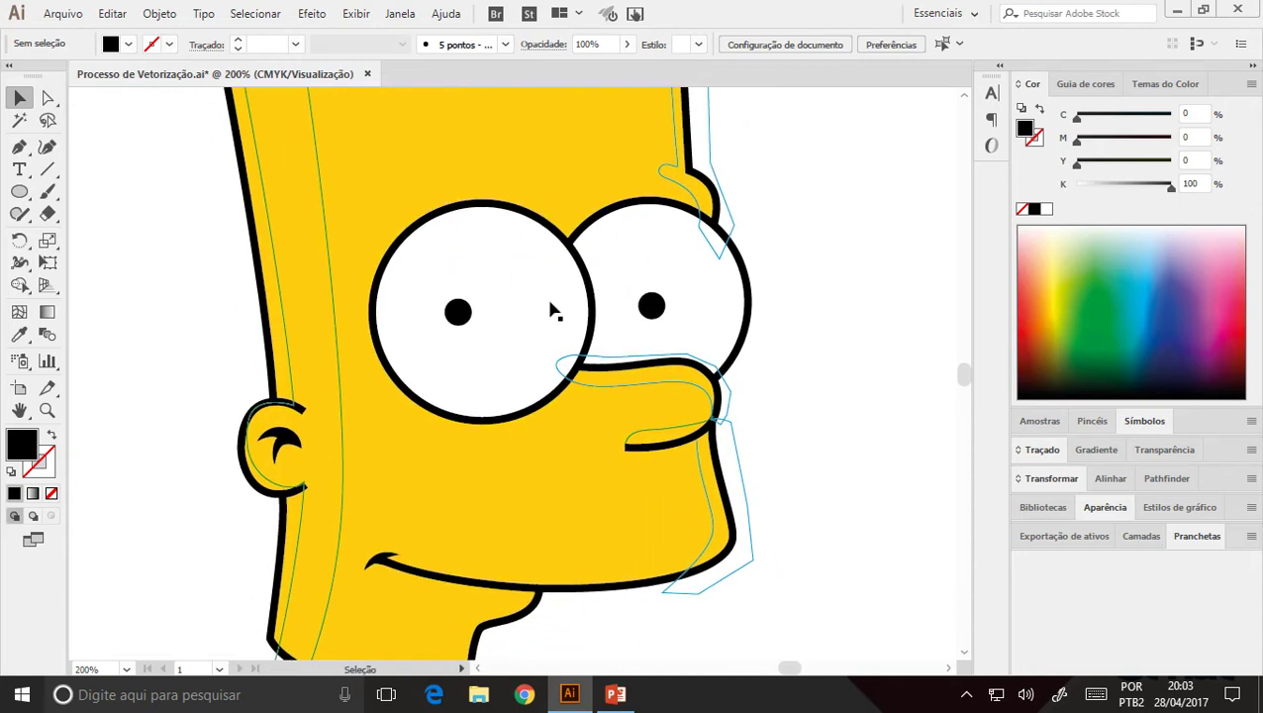
# Step: Test-move the left eye's white fill, undo it, and select the left eye circle alone
pyautogui.moveTo(558, 312); pyautogui.dragTo(530, 301)
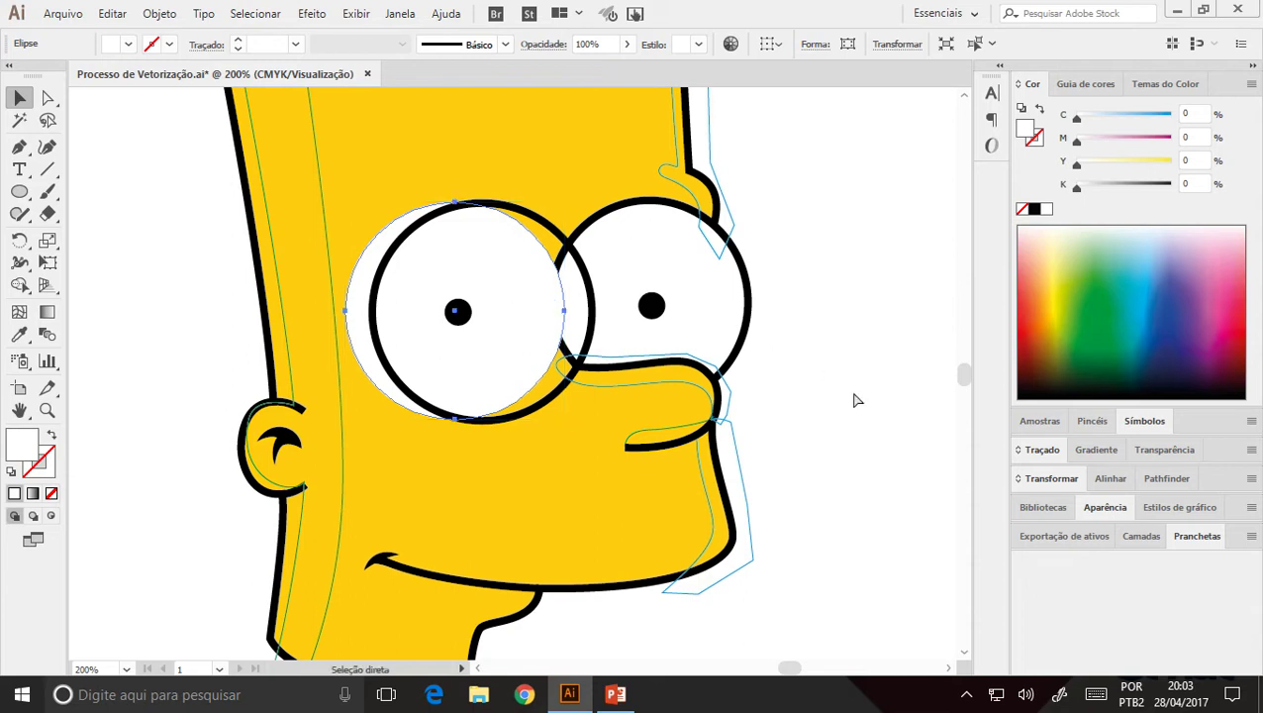
pyautogui.hotkey('ctrl', 'z')
pyautogui.click(845, 326)
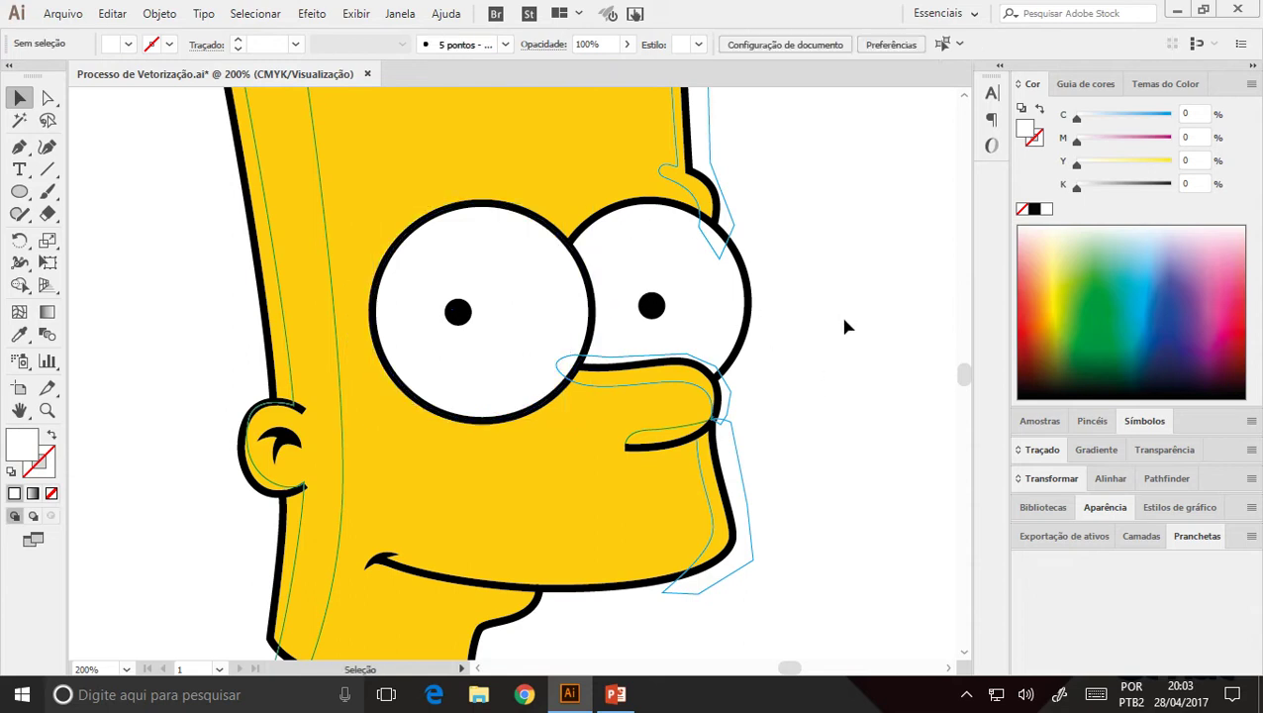
pyautogui.click(553, 300)
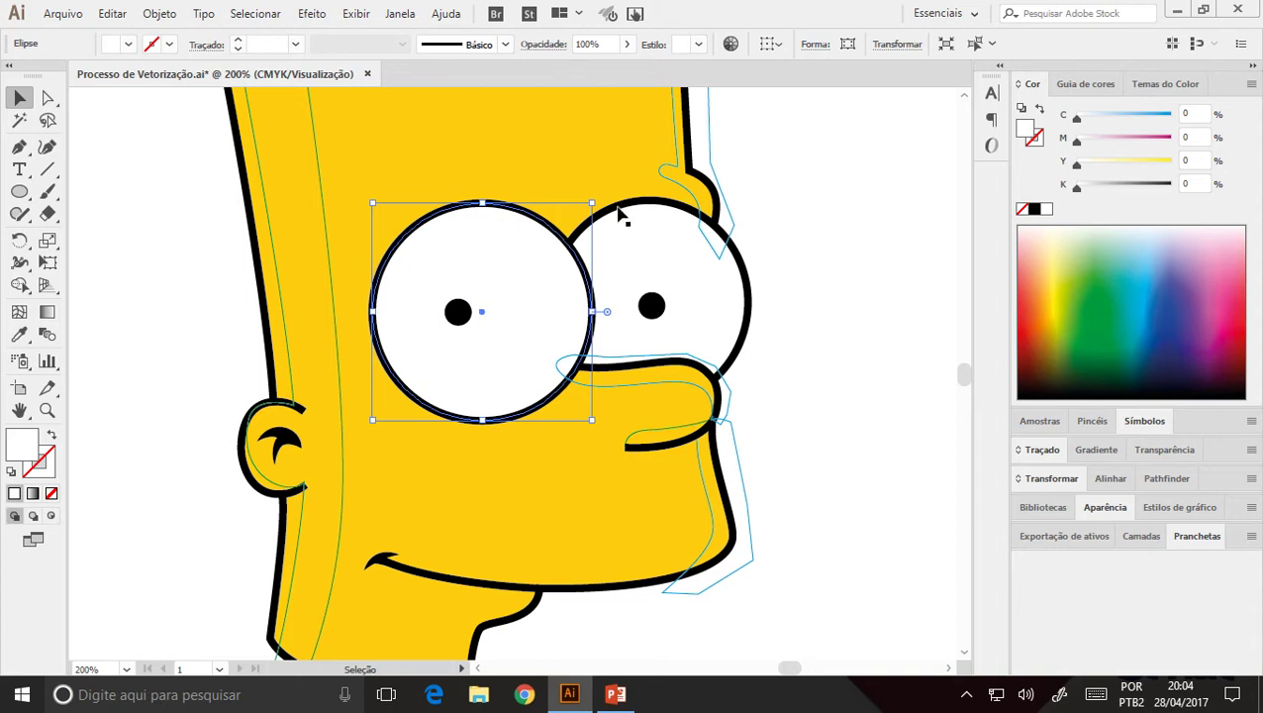
# Step: Copy Bart's left eye circle and use Colar na frente to paste it in place
pyautogui.click(528, 289)
pyautogui.press('a')
pyautogui.press('v')
pyautogui.click(120, 16)
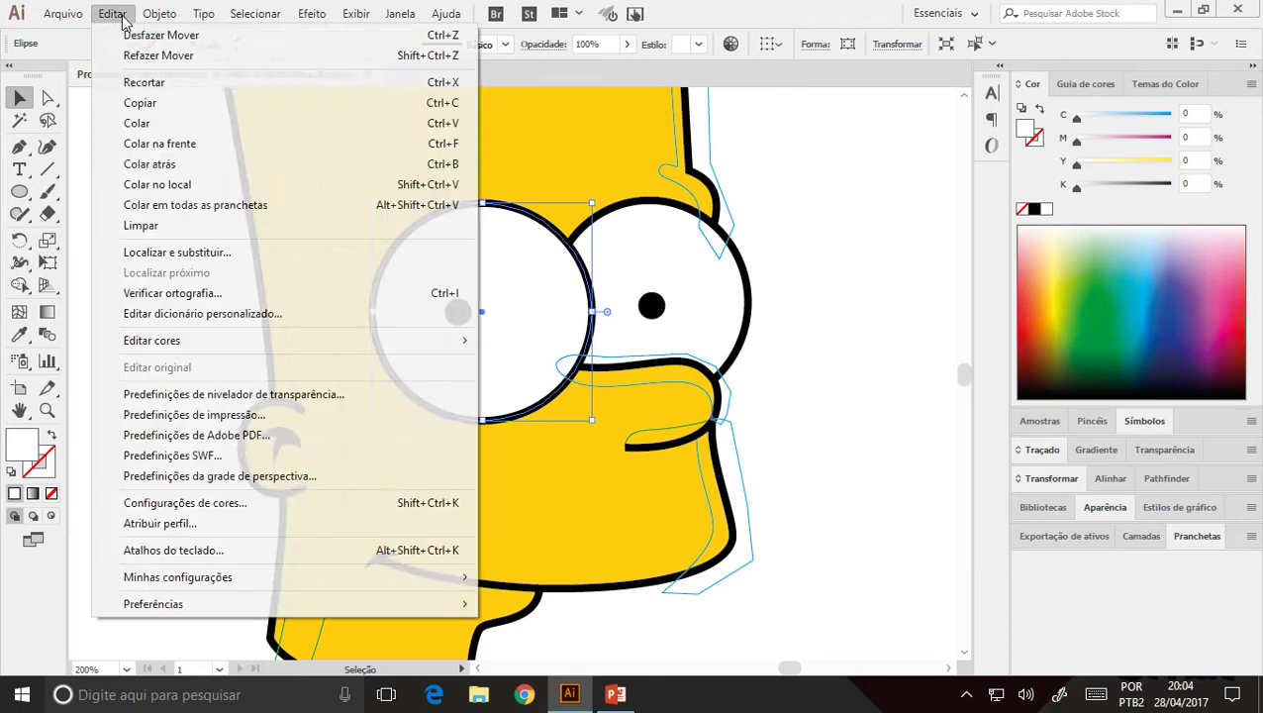
pyautogui.click(163, 111)
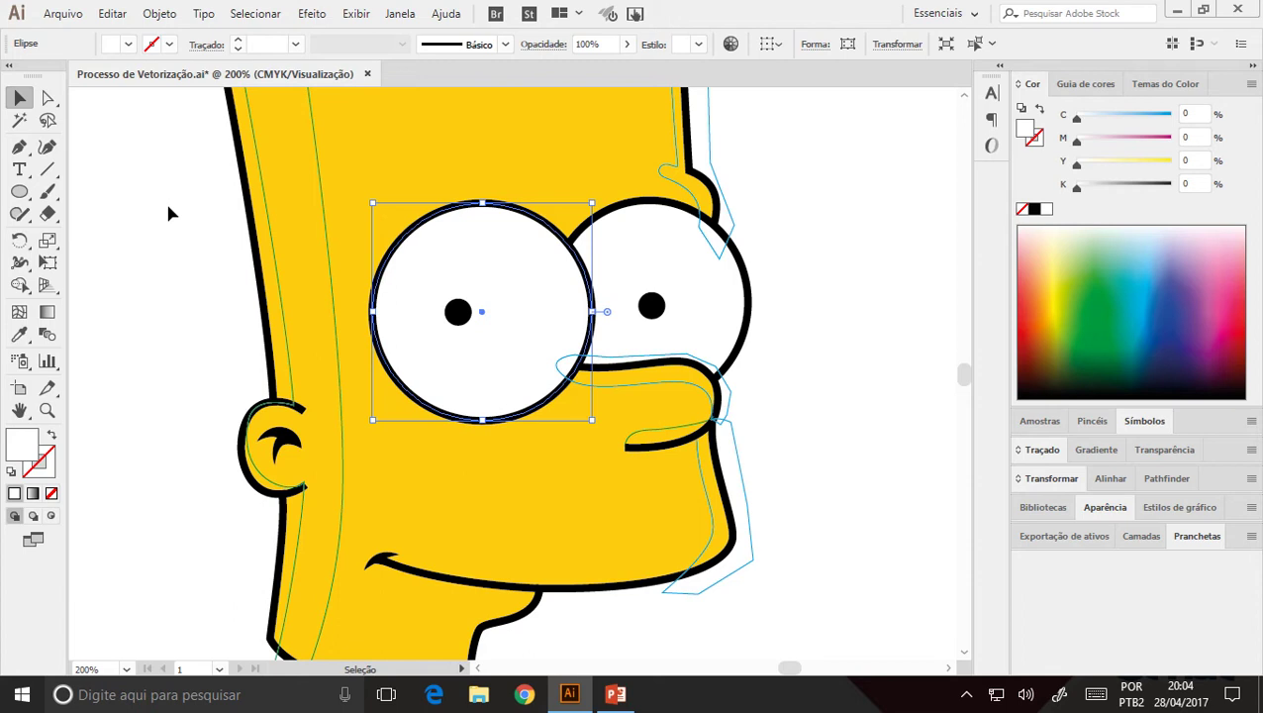
pyautogui.click(117, 18)
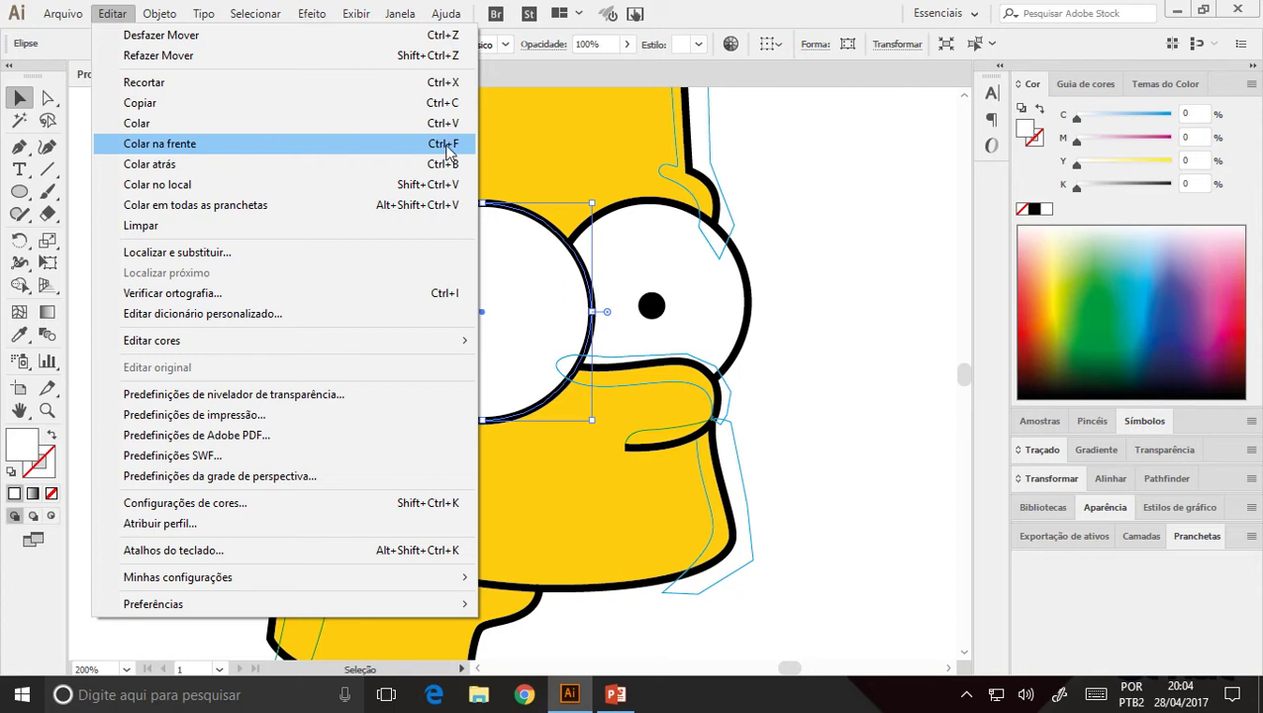
pyautogui.click(448, 145)
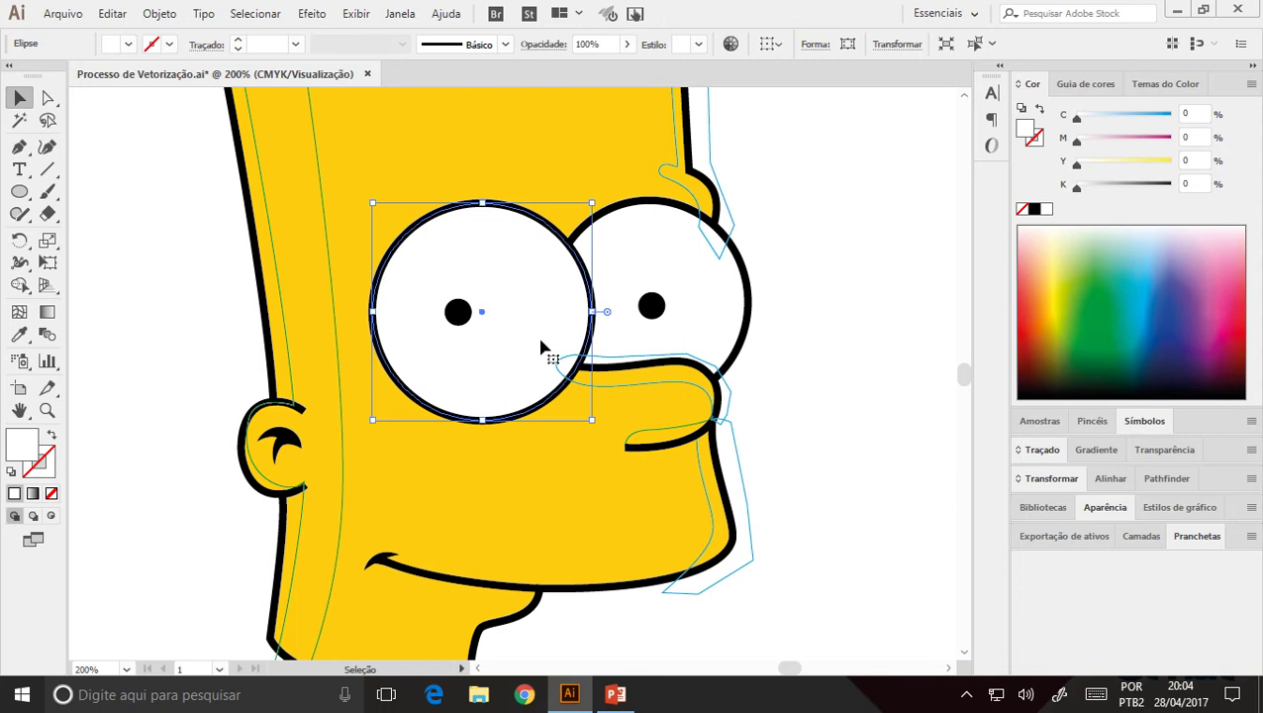
# Step: Confirm the pasted left-eye copy with an undone test move, then Shift-add the right eye
pyautogui.moveTo(540, 347); pyautogui.dragTo(512, 305)
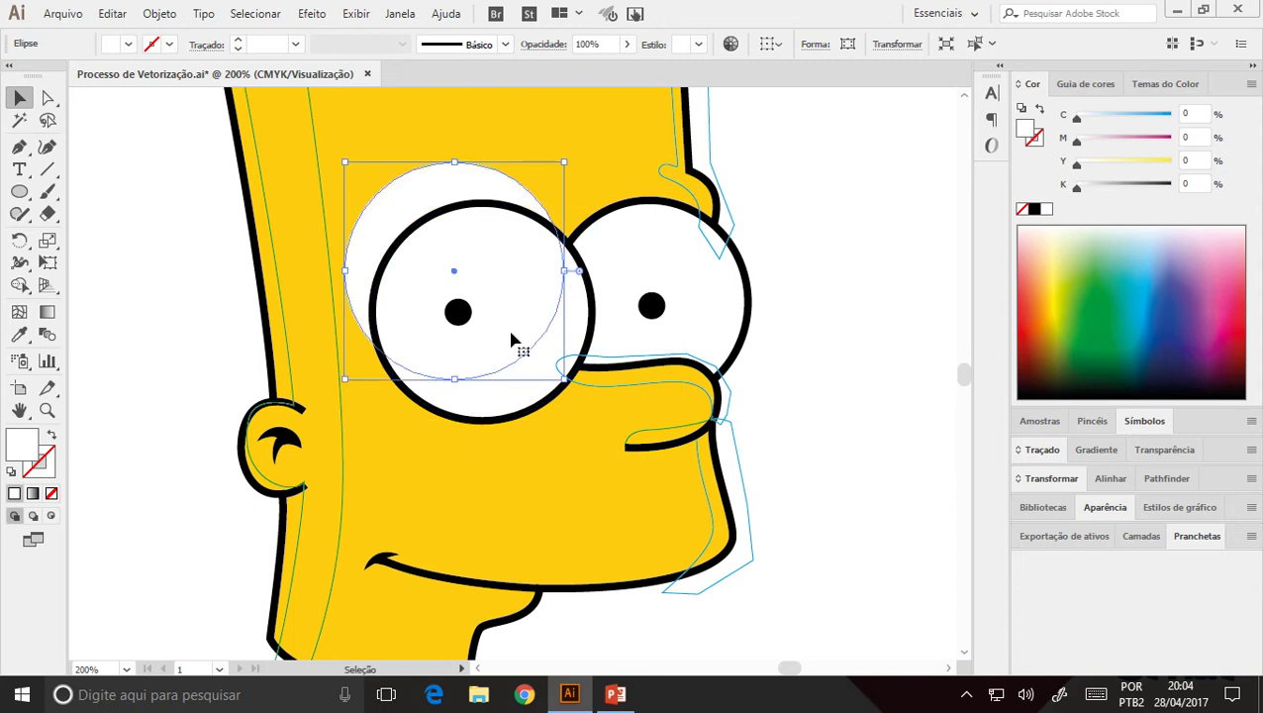
pyautogui.hotkey('ctrl', 'z')
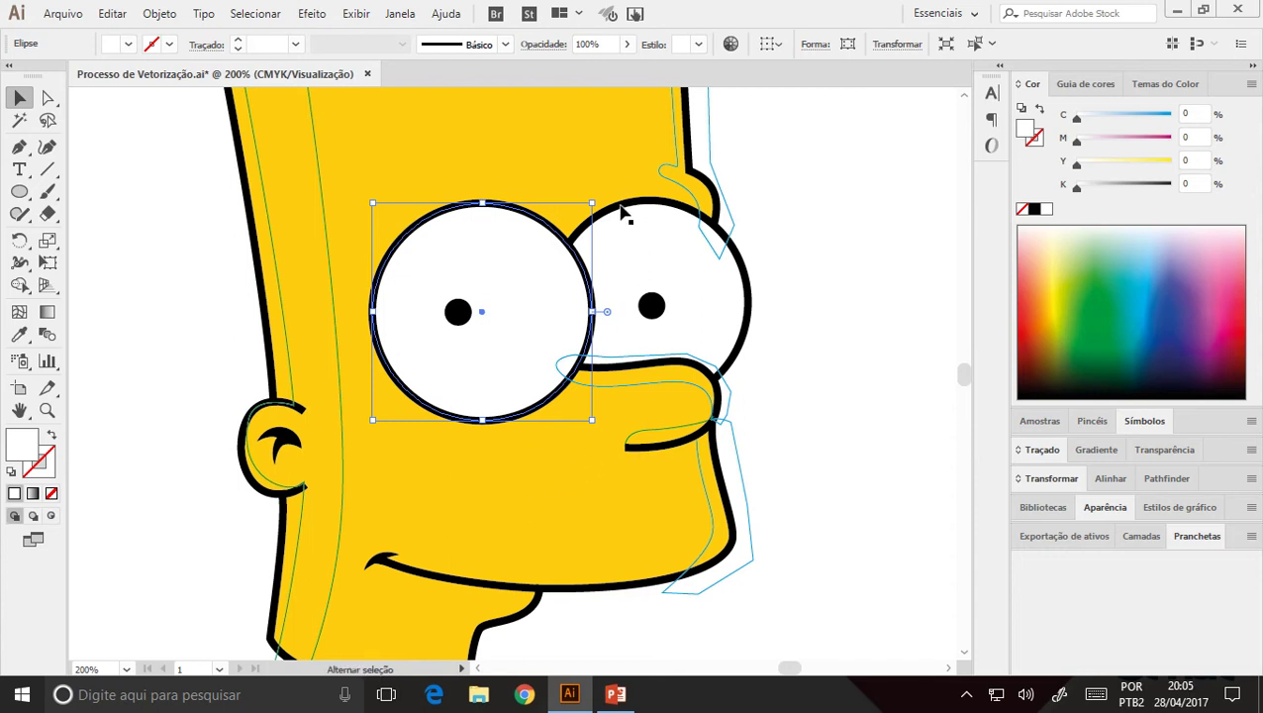
pyautogui.keyDown('shift'); pyautogui.click(621, 211); pyautogui.keyUp('shift')
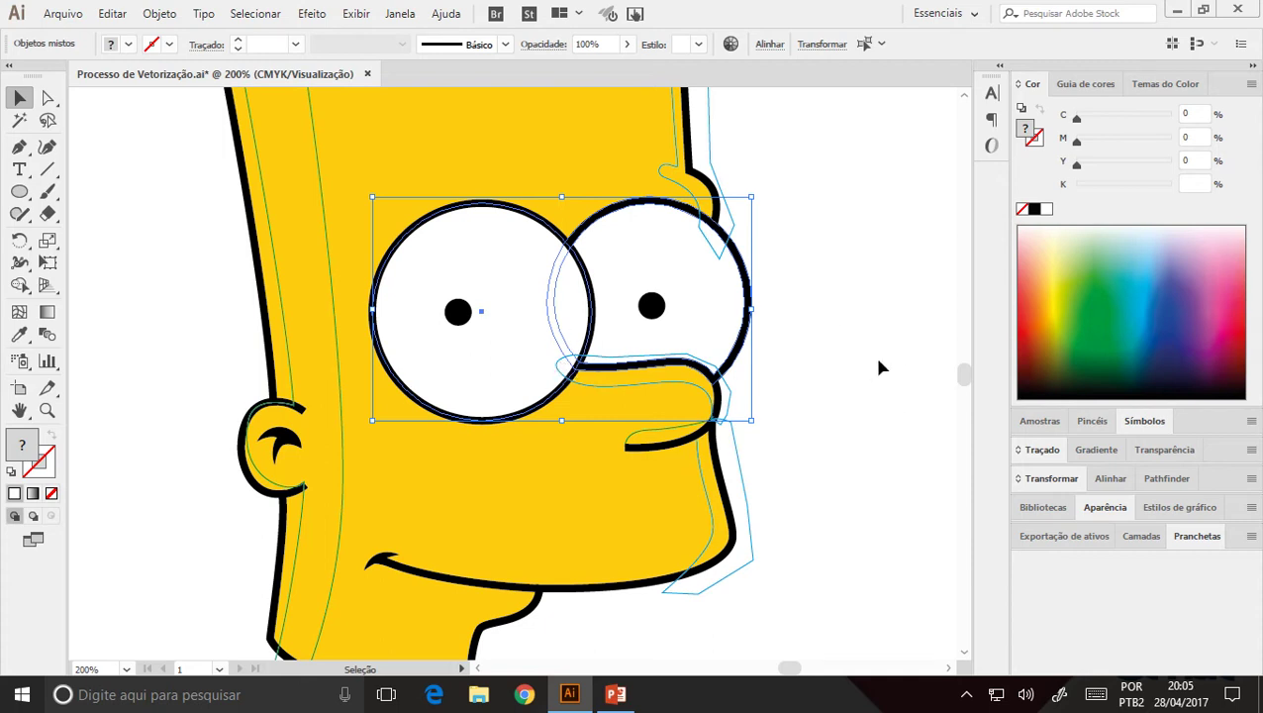
pyautogui.press('ctrl')
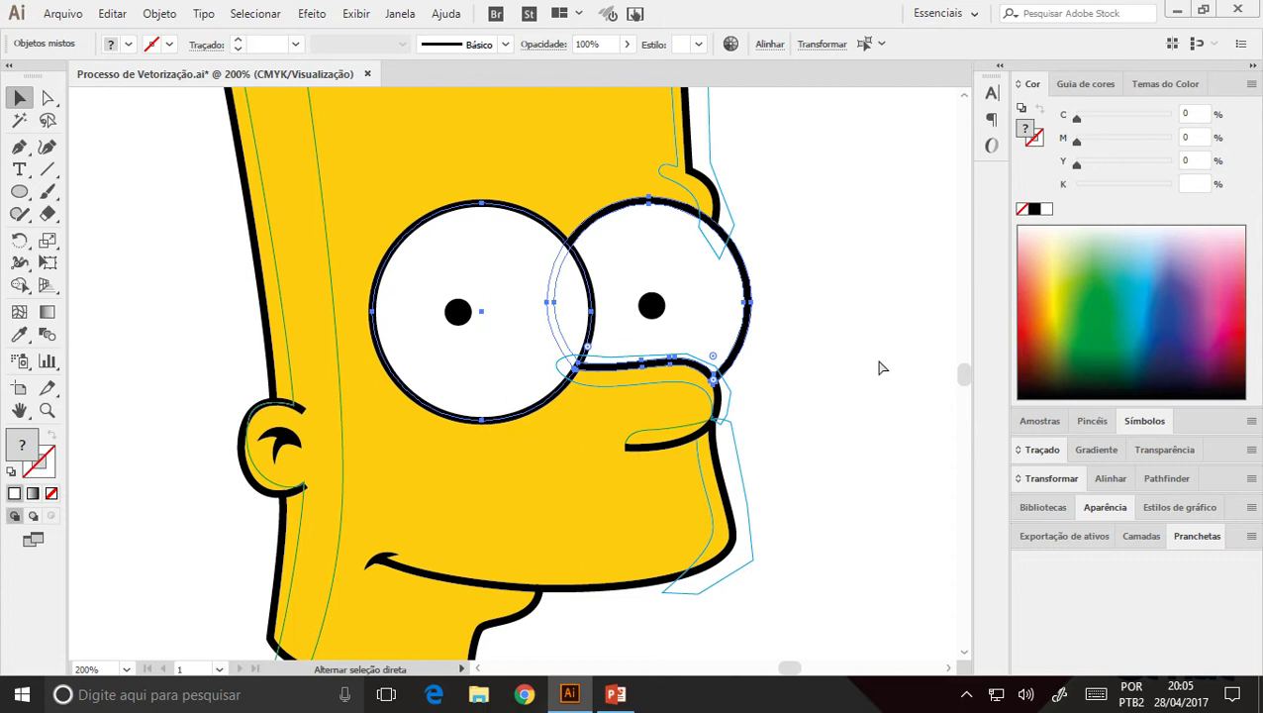
pyautogui.hotkey('ctrl', 'shift', 'F9')
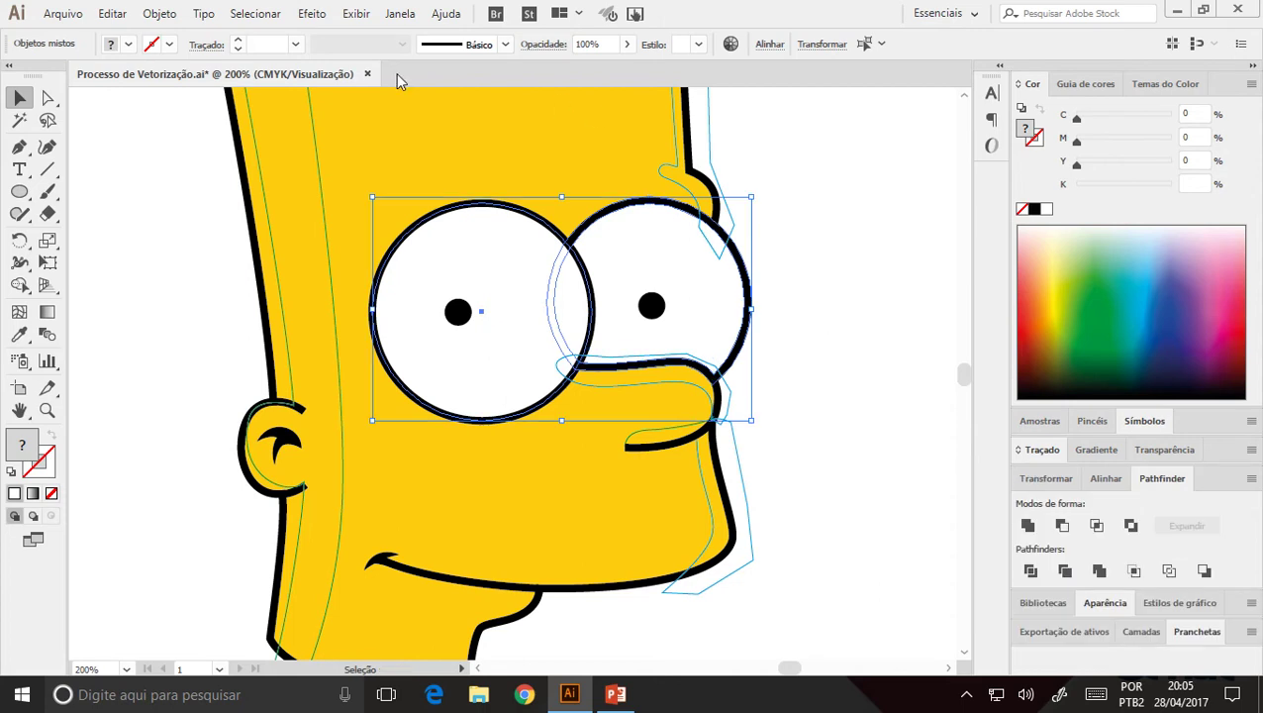
# Step: Apply Pathfinder Minus Front to cut the left-eye copy out of the right eye, then deselect
pyautogui.click(399, 15)
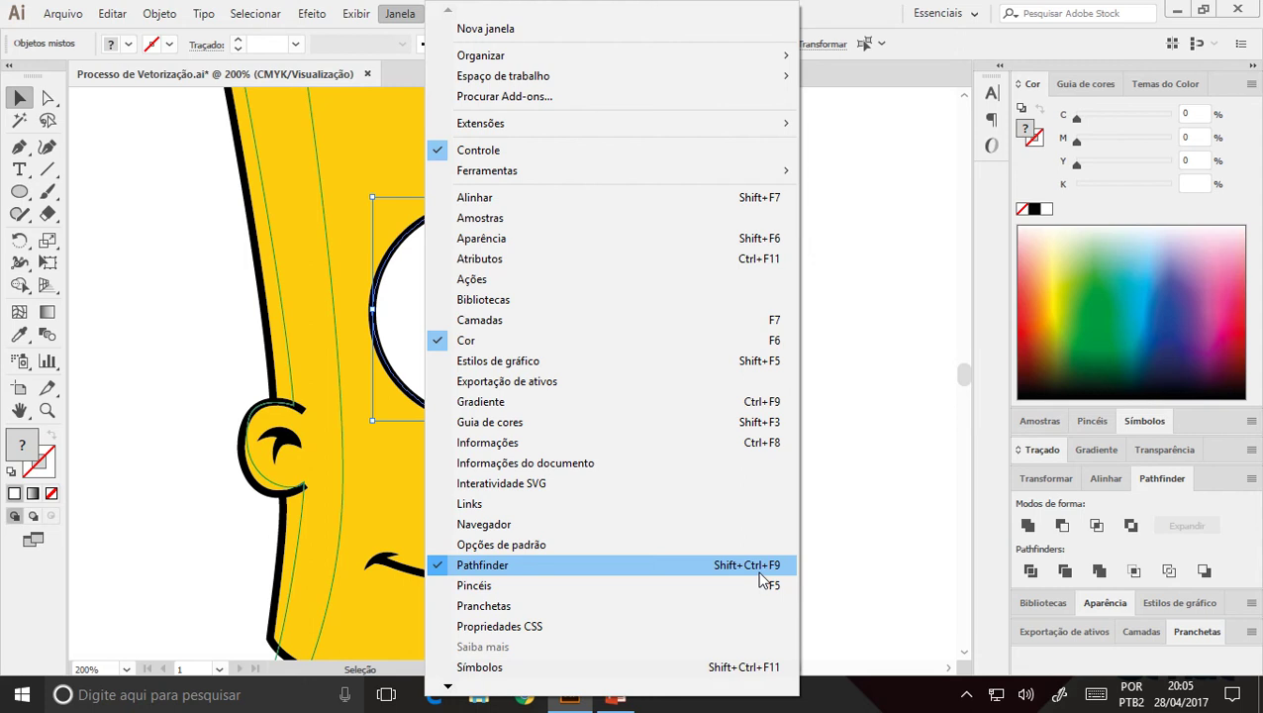
pyautogui.click(1163, 482)
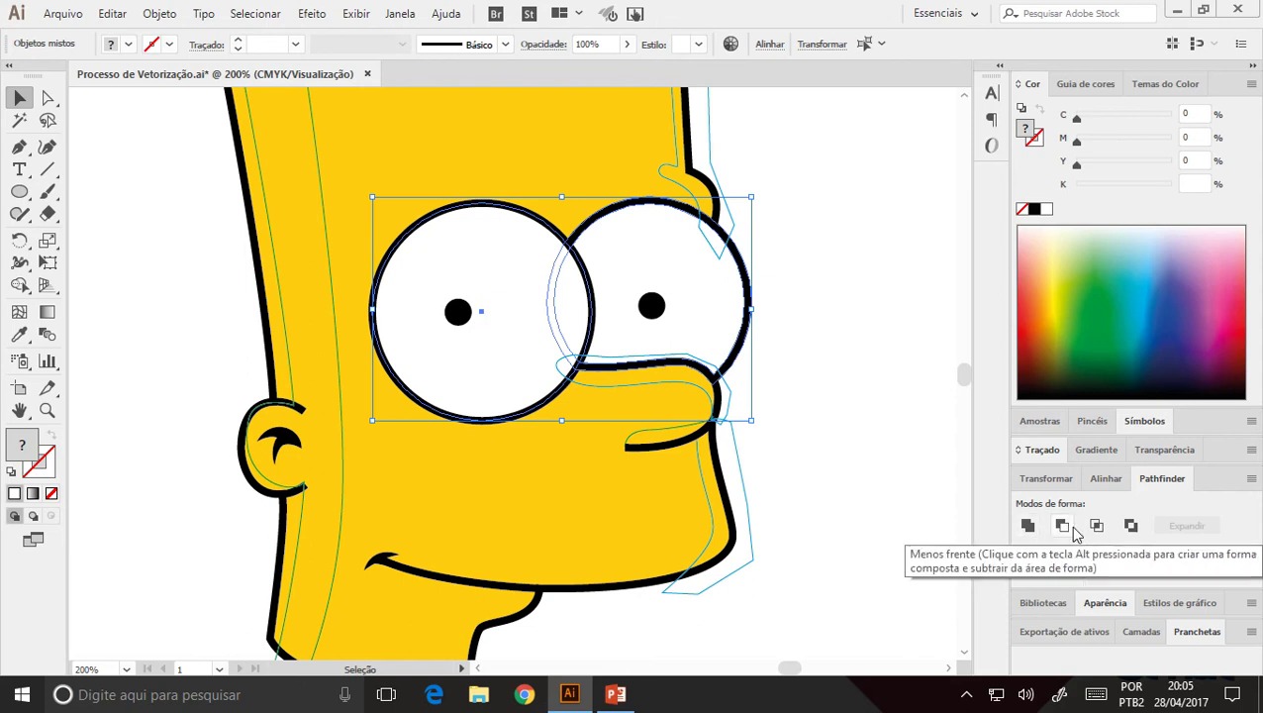
pyautogui.click(1071, 528)
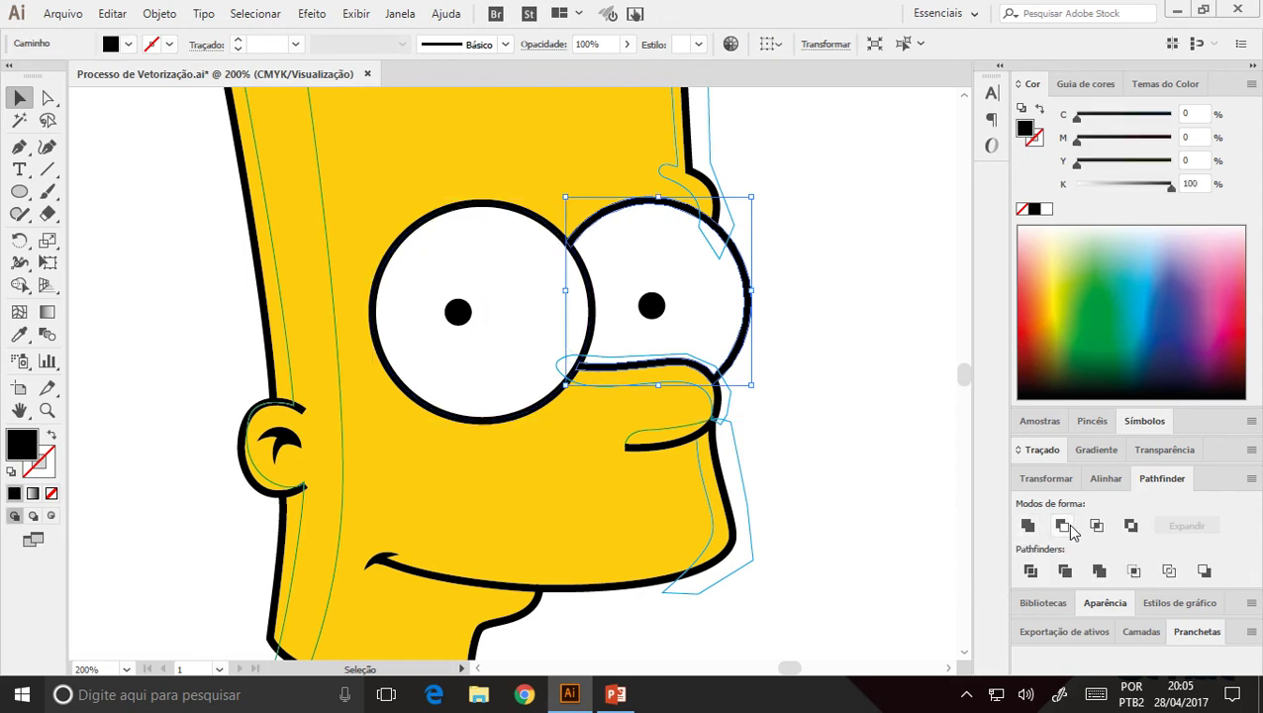
pyautogui.click(846, 317)
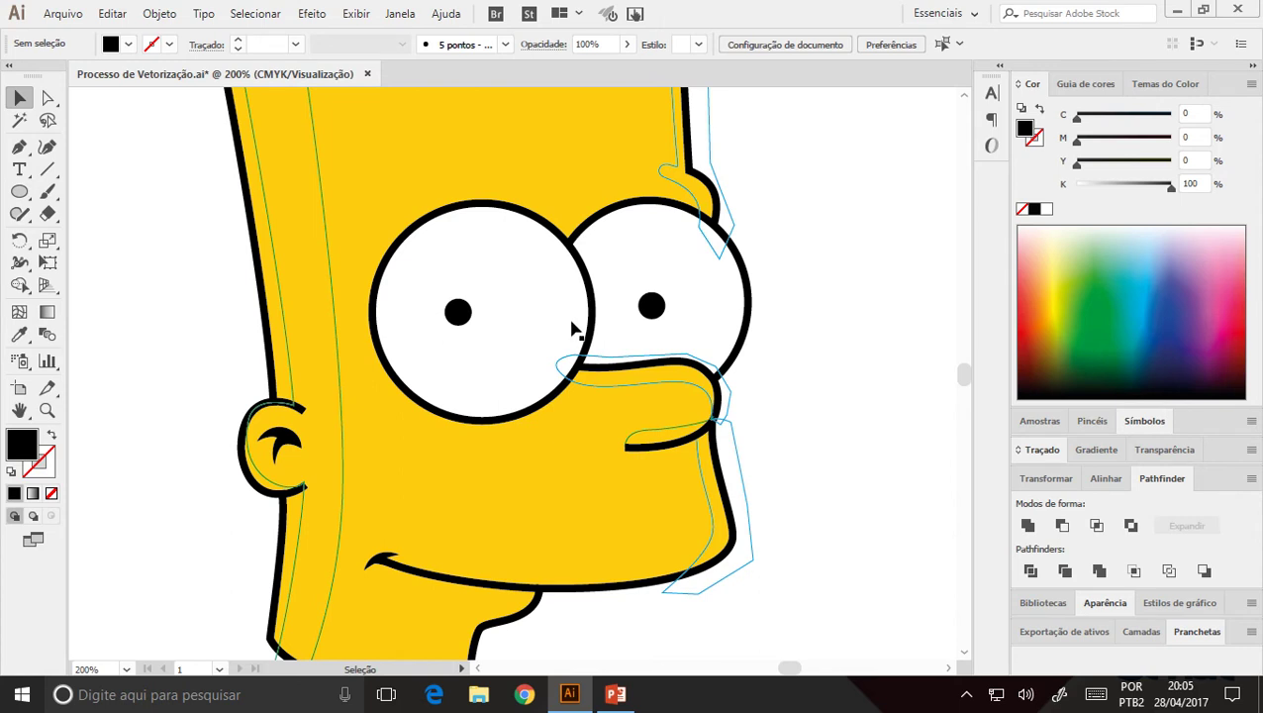
pyautogui.moveTo(573, 331); pyautogui.dragTo(530, 309)
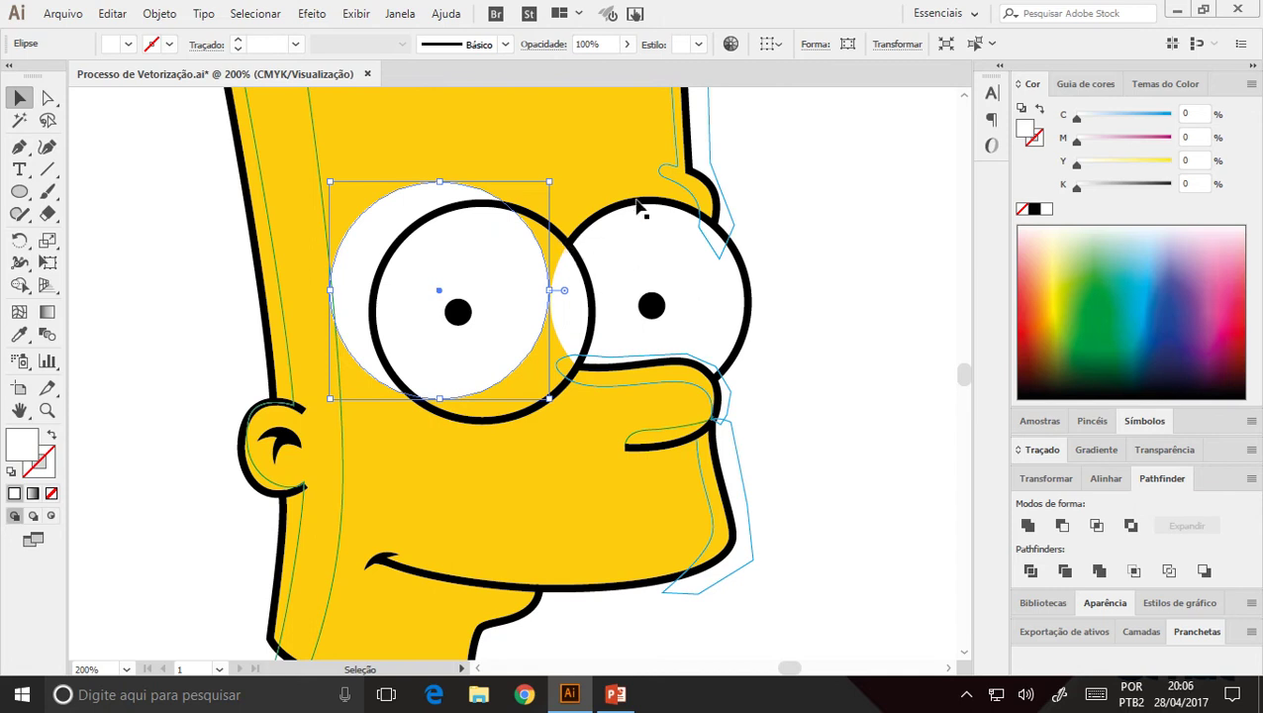
pyautogui.hotkey('shift', 'Right')
pyautogui.hotkey('shift', 'Right')
pyautogui.hotkey('shift', 'Down')
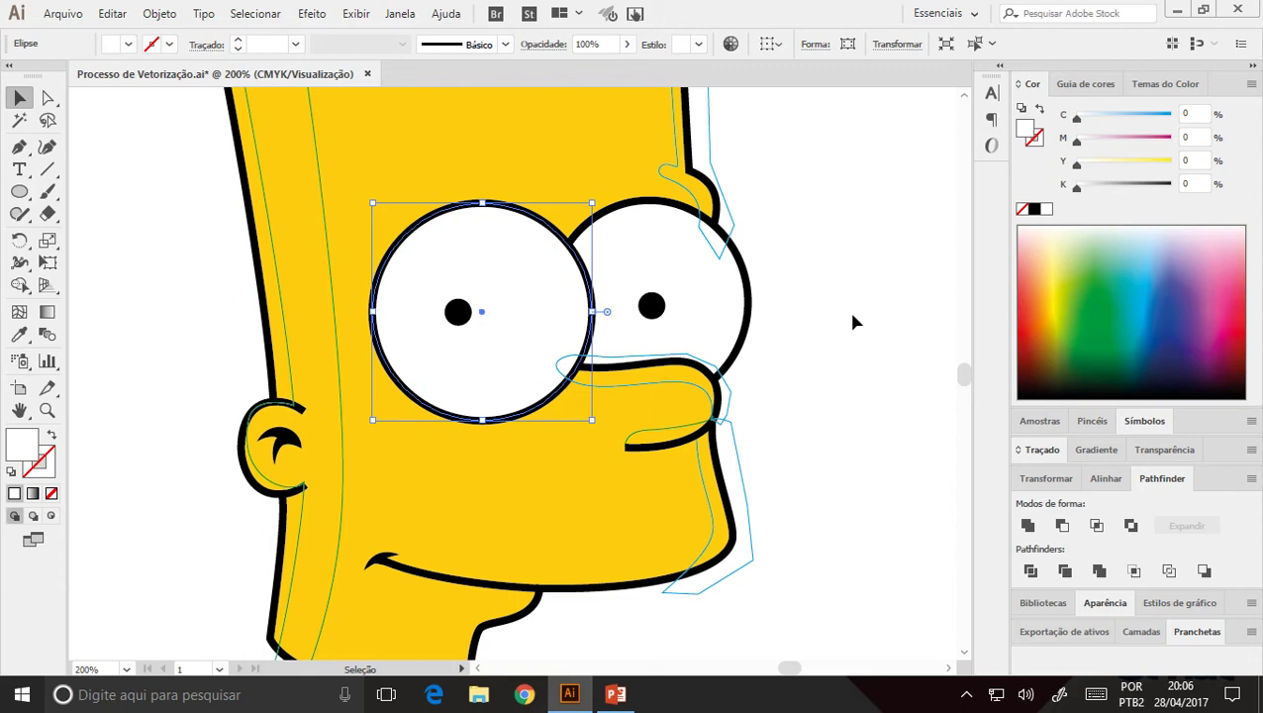
pyautogui.click(839, 317)
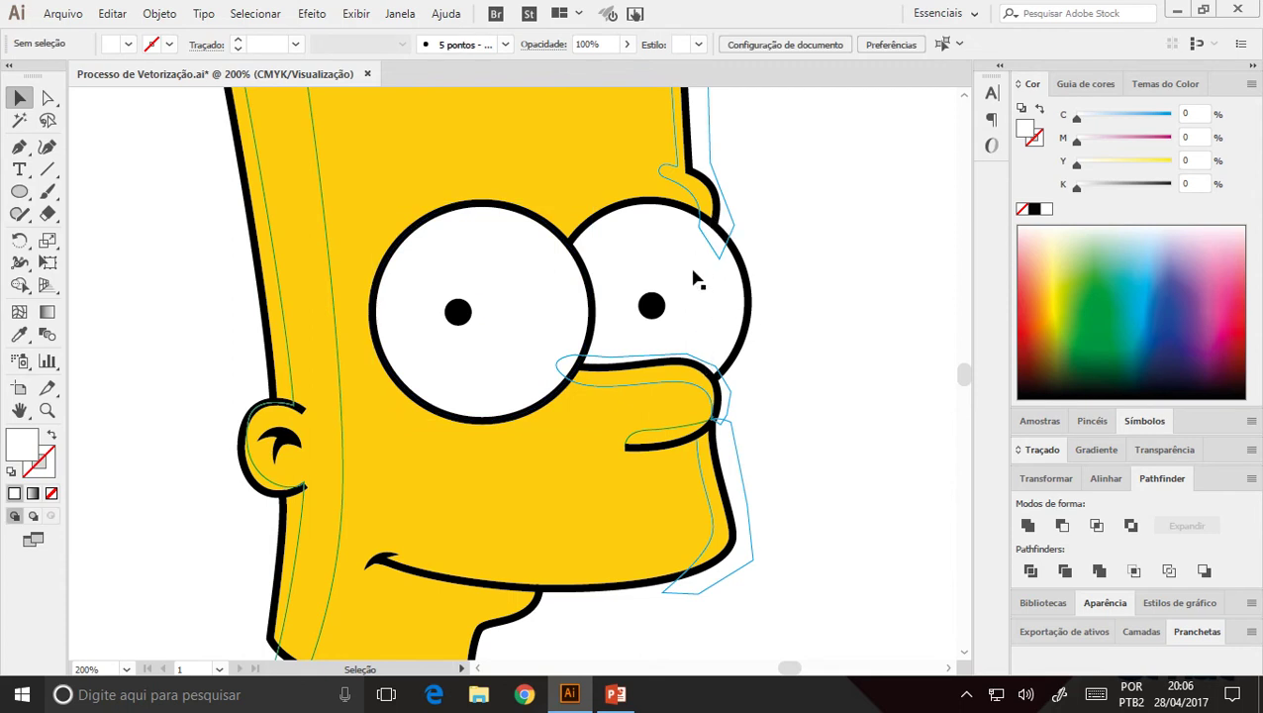
# Step: Apply Minus Front to the right eye and head outline, verifying the trim with an undone test move
pyautogui.moveTo(728, 309); pyautogui.dragTo(698, 297)
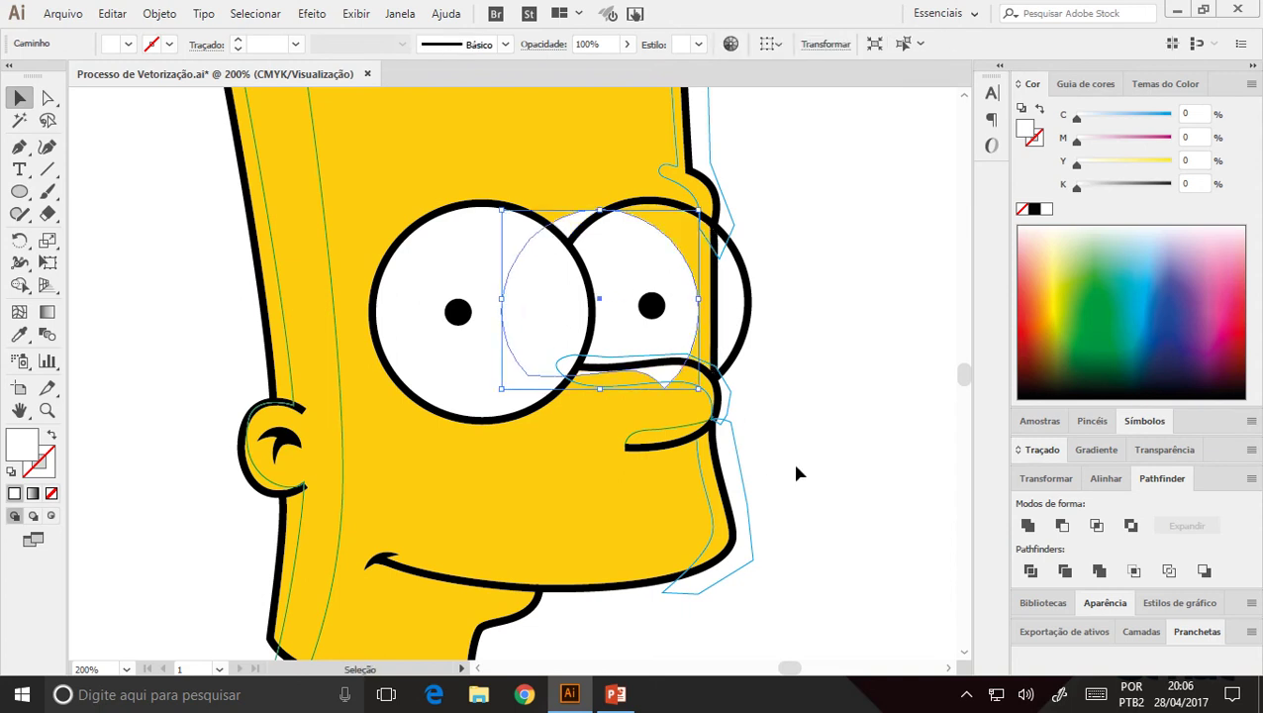
pyautogui.hotkey('ctrl', 'z')
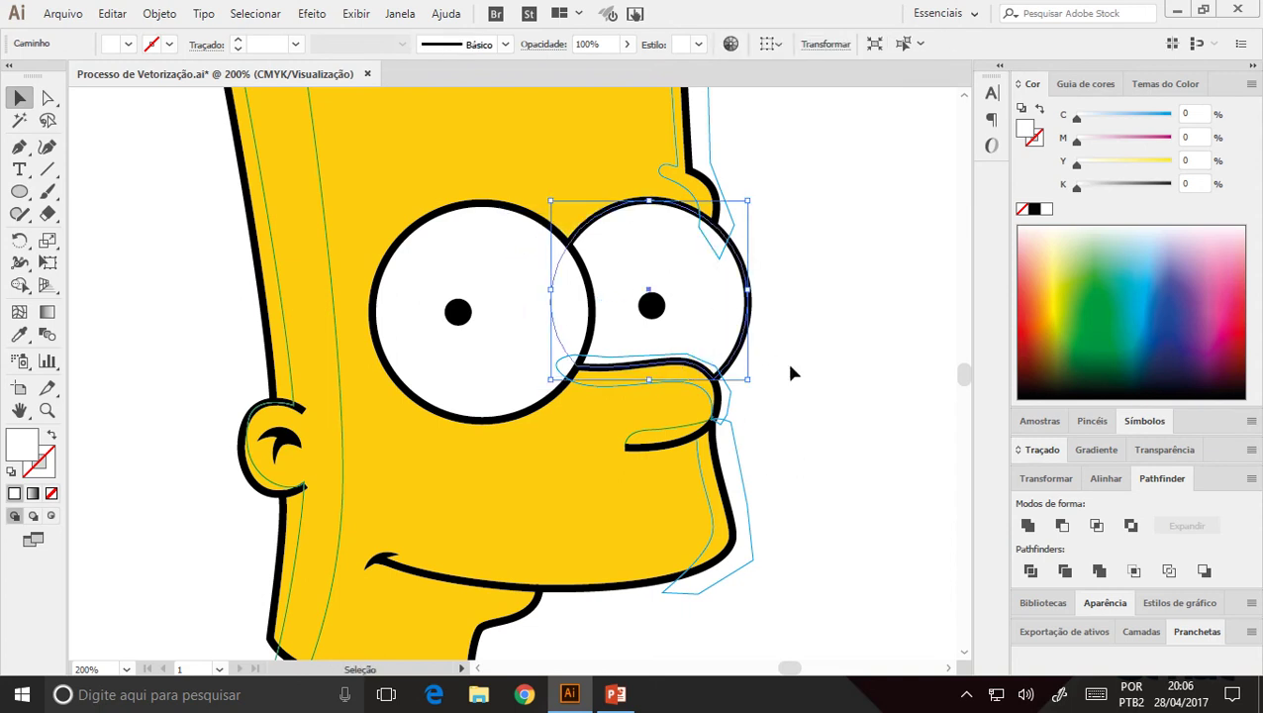
pyautogui.press('a')
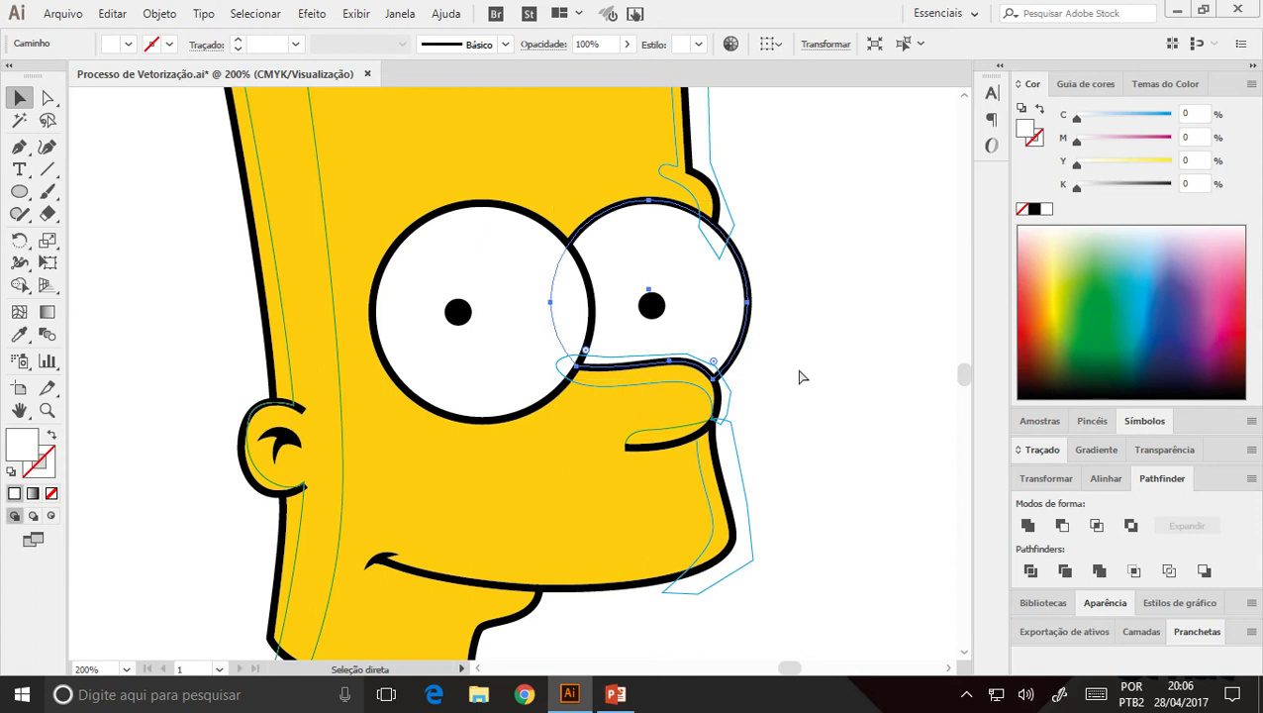
pyautogui.press('v')
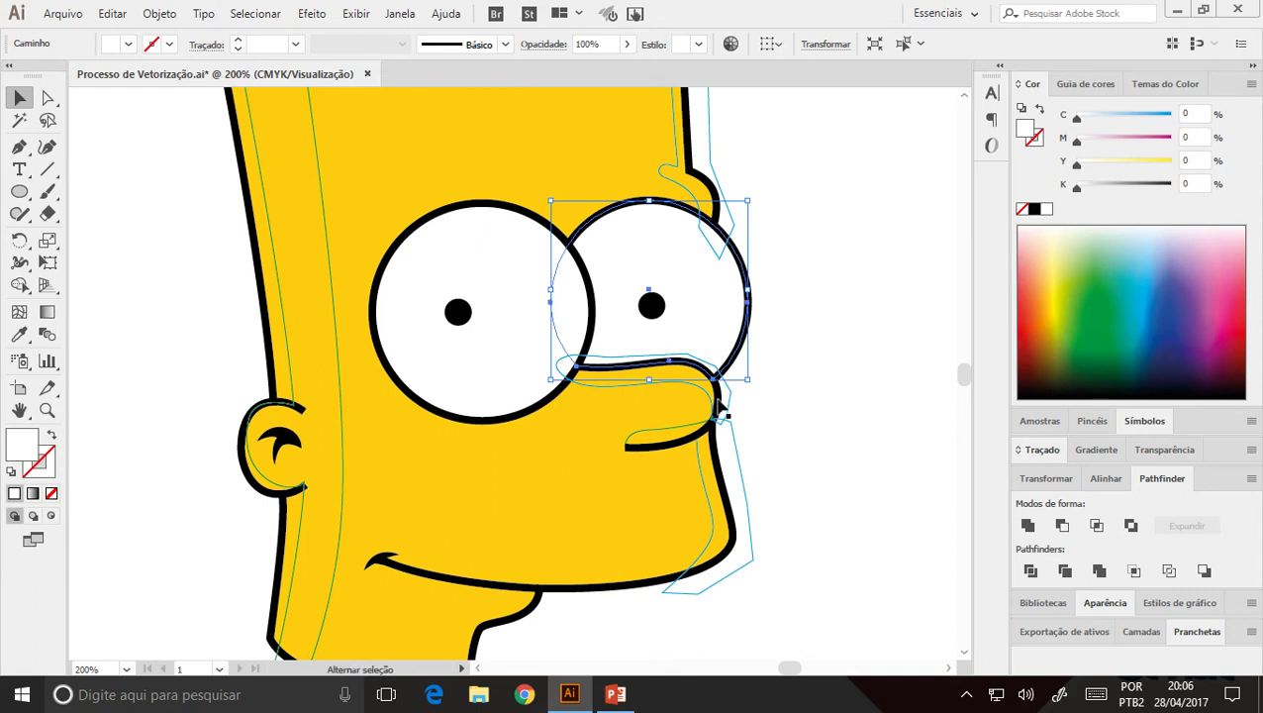
pyautogui.keyDown('shift'); pyautogui.click(721, 407); pyautogui.keyUp('shift')
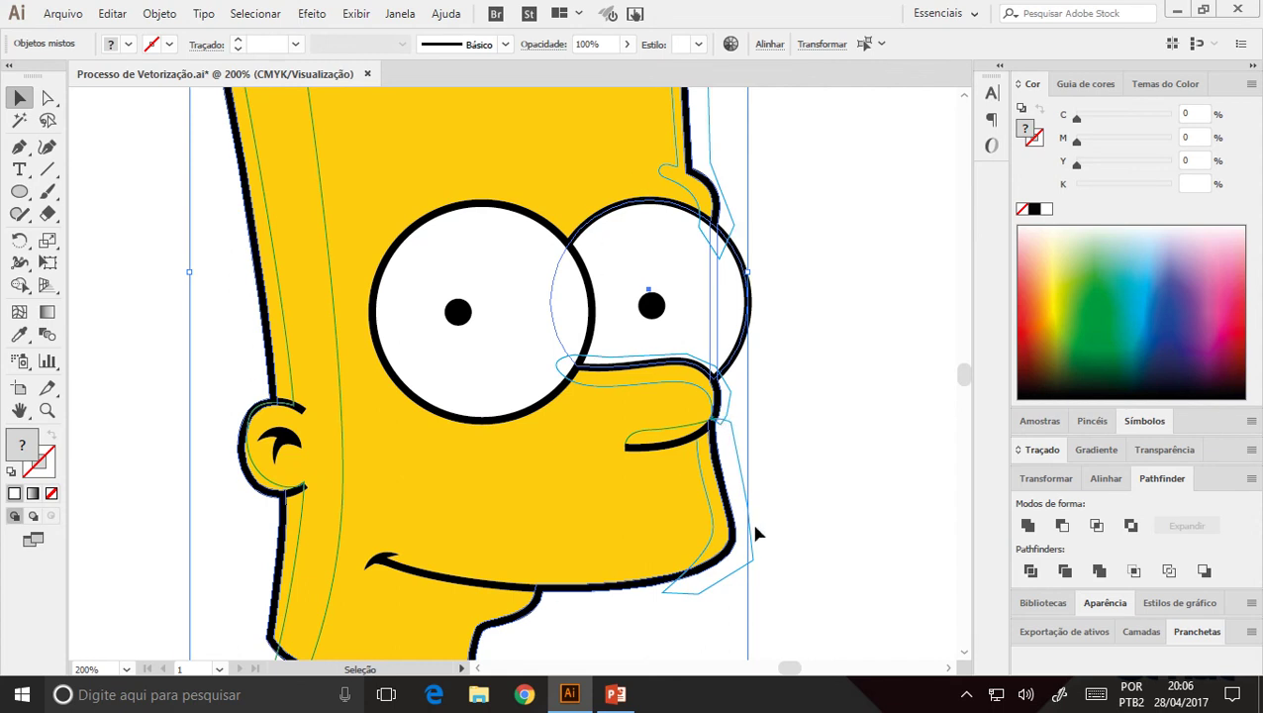
pyautogui.click(1062, 526)
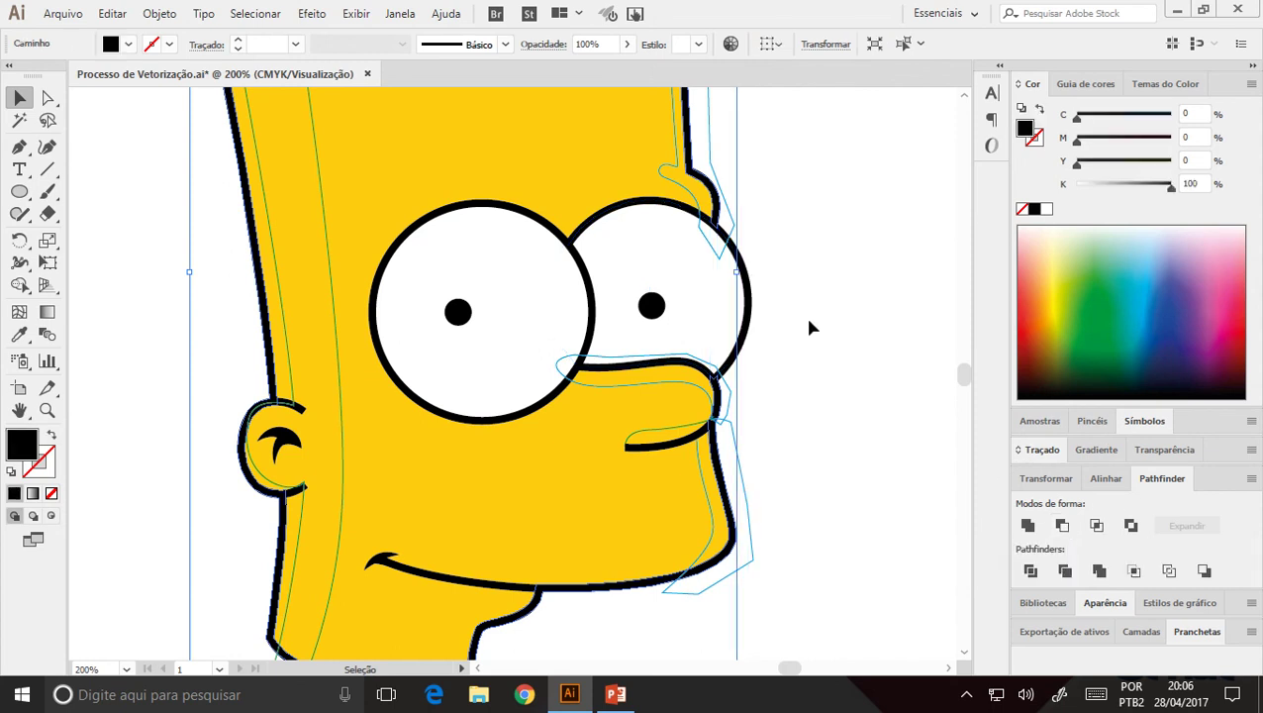
pyautogui.moveTo(713, 304); pyautogui.dragTo(594, 249)
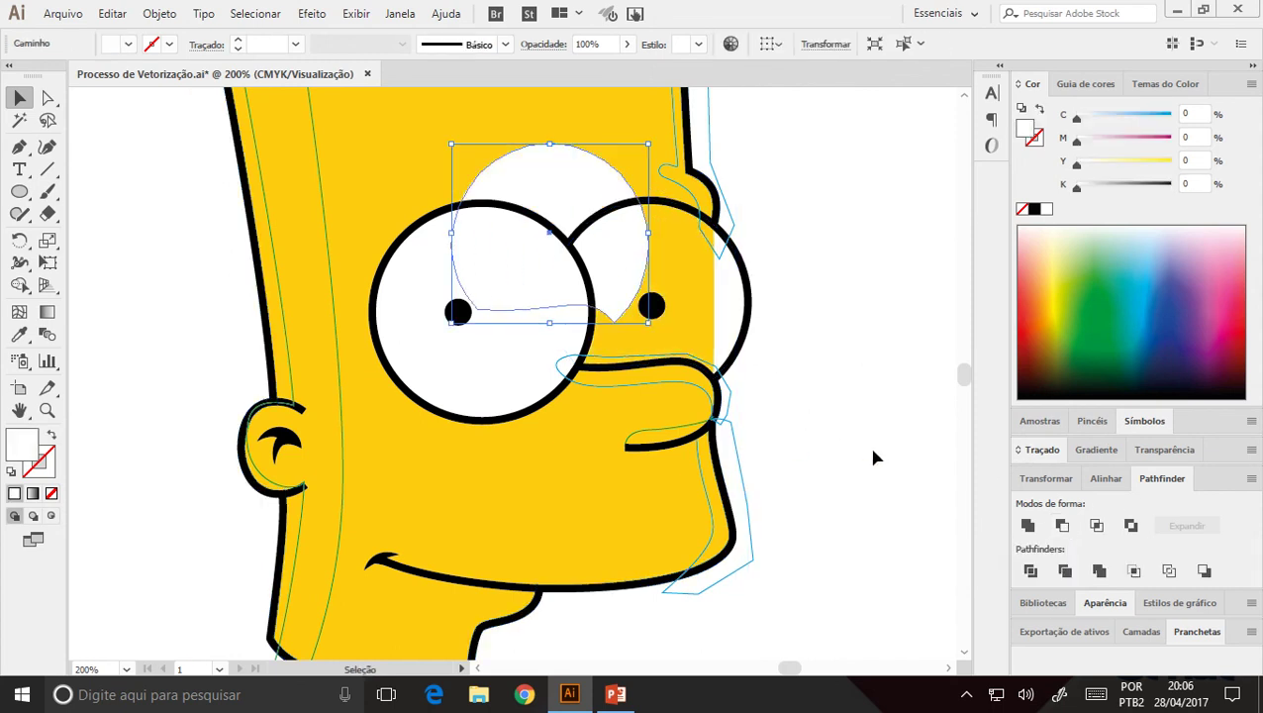
pyautogui.hotkey('ctrl', 'z')
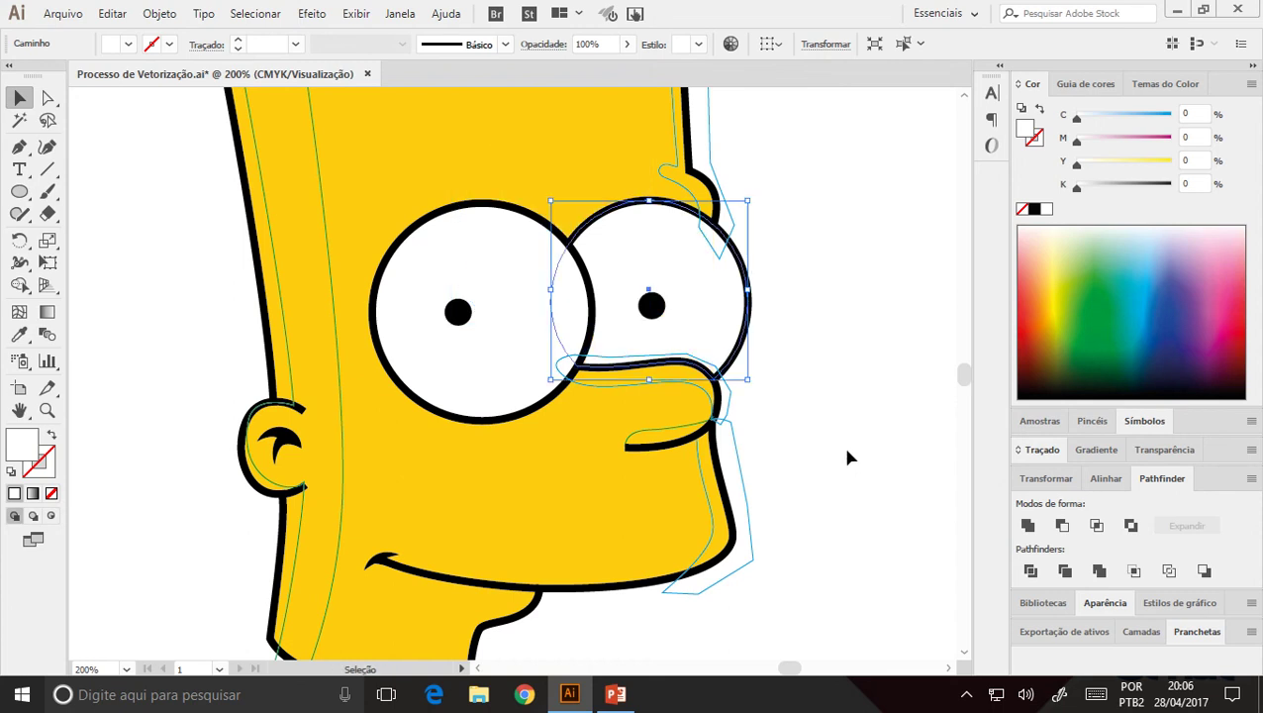
pyautogui.click(841, 446)
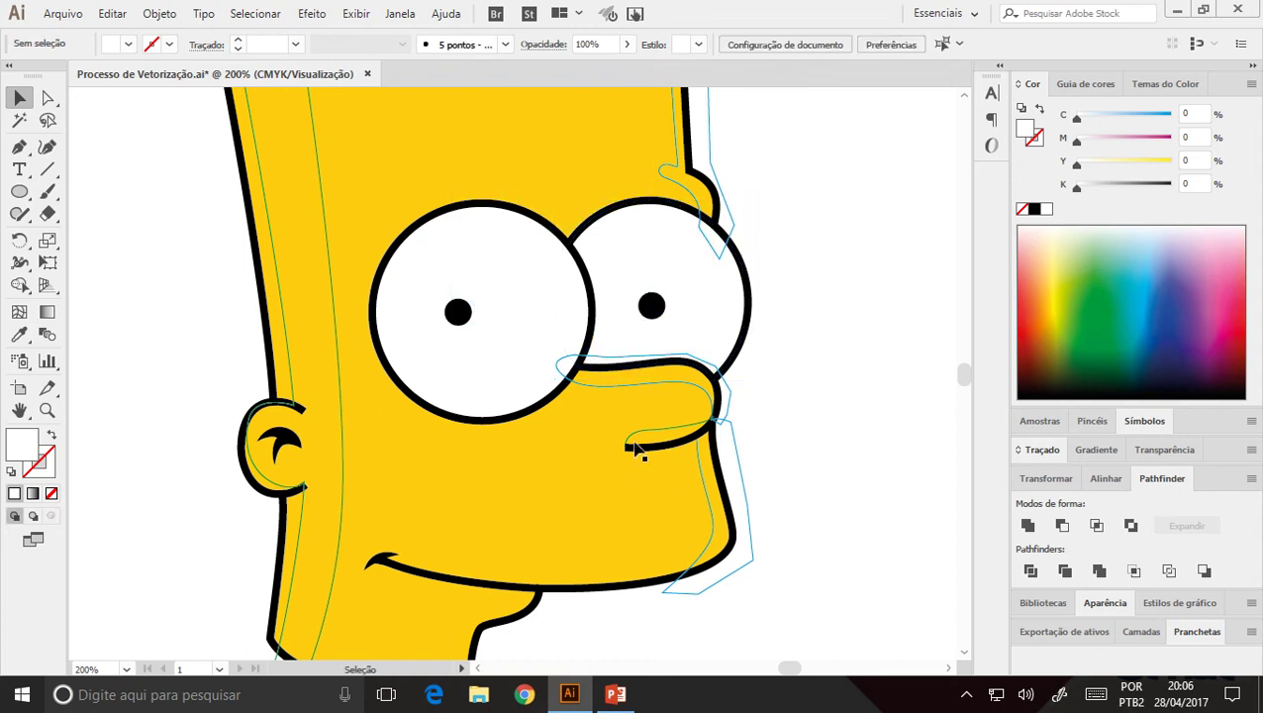
pyautogui.keyDown('ctrl'); pyautogui.click(584, 404); pyautogui.keyUp('ctrl')
# Step: Zoom out and pan to frame the 4ª, 5ª and 6ª Etapa diagrams
pyautogui.keyDown('ctrl'); pyautogui.keyDown('alt'); pyautogui.click(550, 357); pyautogui.keyUp('alt'); pyautogui.keyUp('ctrl')
pyautogui.keyDown('ctrl'); pyautogui.keyDown('alt'); pyautogui.click(525, 349); pyautogui.keyUp('alt'); pyautogui.keyUp('ctrl')
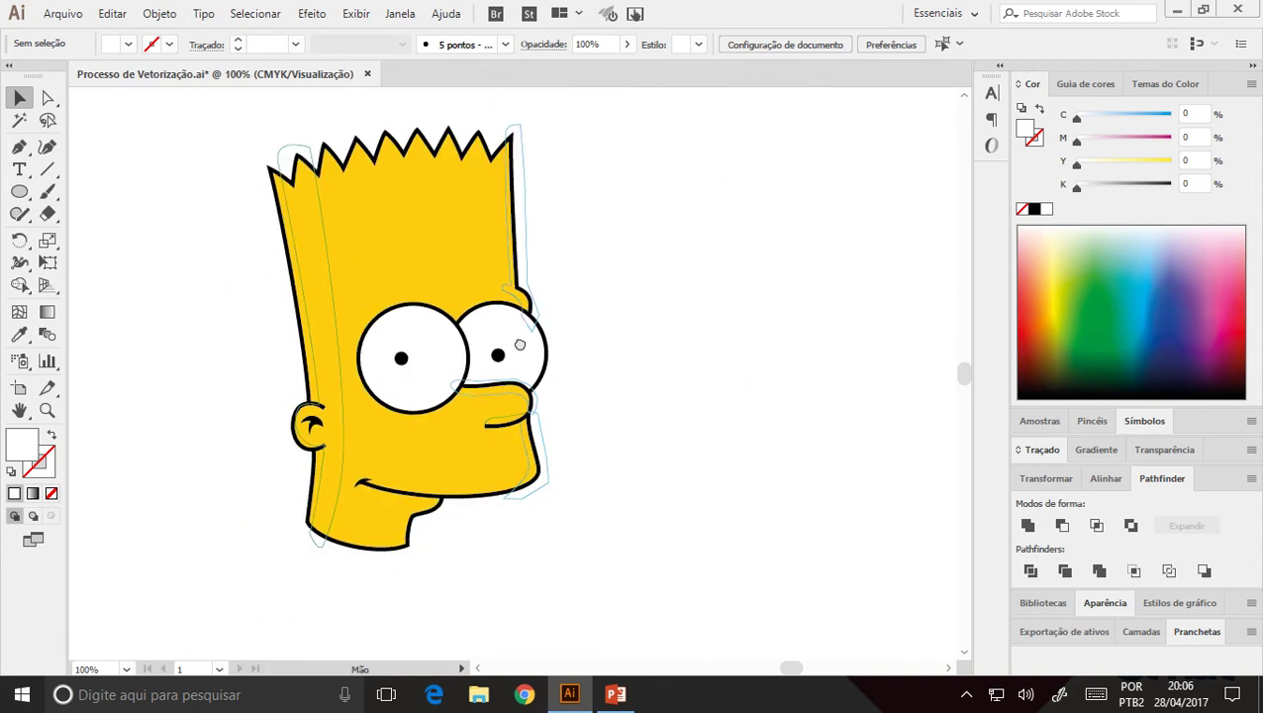
pyautogui.keyDown('ctrl'); pyautogui.keyDown('alt'); pyautogui.click(555, 359); pyautogui.keyUp('alt'); pyautogui.keyUp('ctrl')
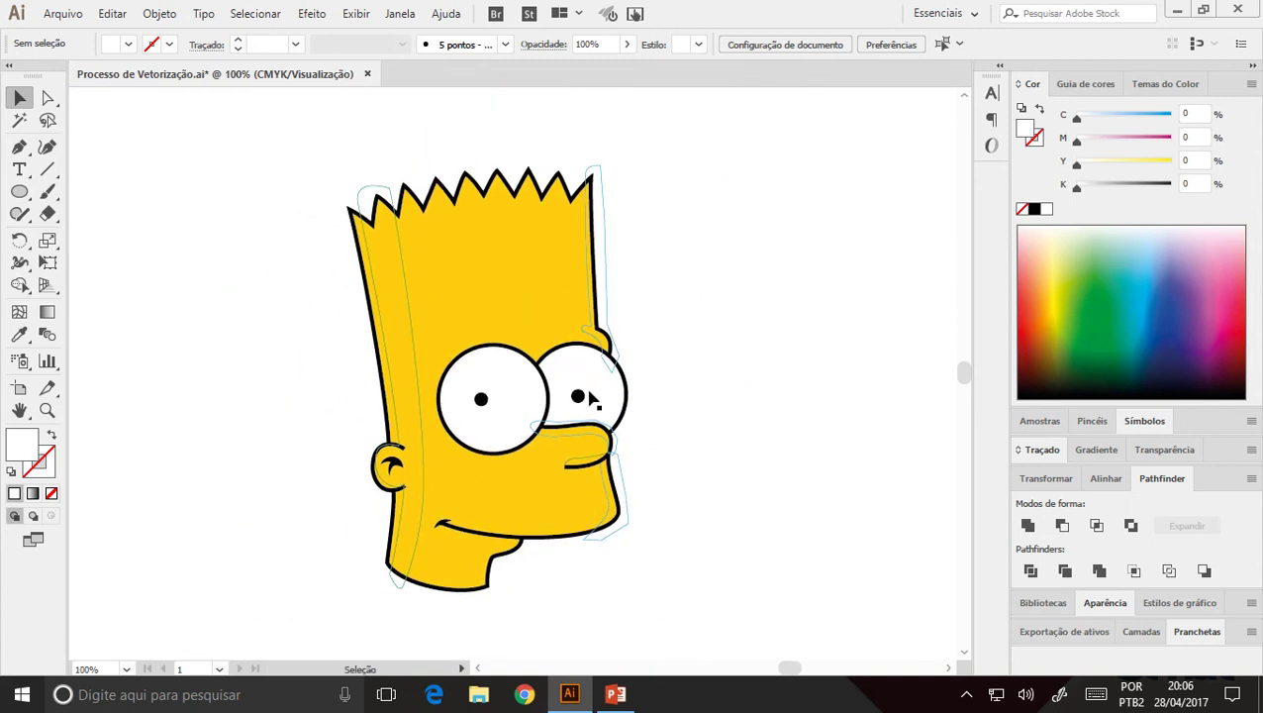
pyautogui.keyDown('ctrl'); pyautogui.keyDown('alt'); pyautogui.click(485, 236); pyautogui.keyUp('alt'); pyautogui.keyUp('ctrl')
pyautogui.moveTo(471, 251); pyautogui.dragTo(787, 529)
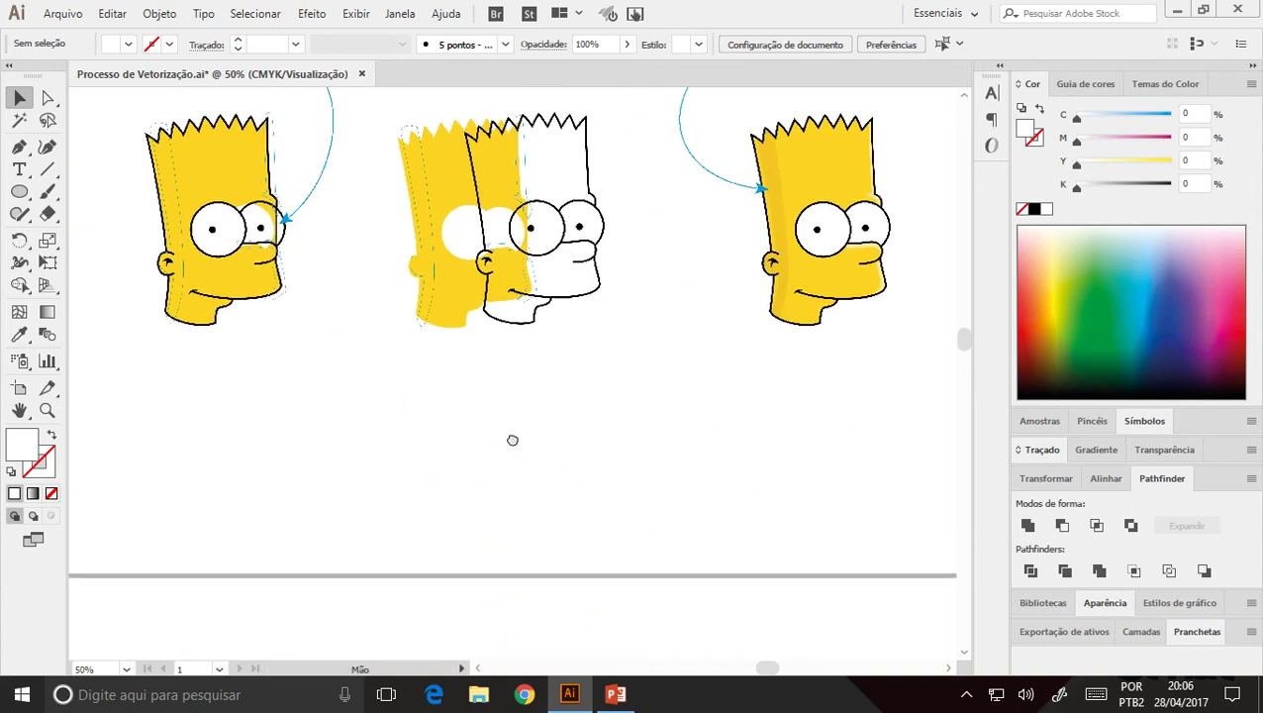
pyautogui.scroll(5, 509, 439)
pyautogui.keyDown('ctrl'); pyautogui.click(455, 392); pyautogui.keyUp('ctrl')
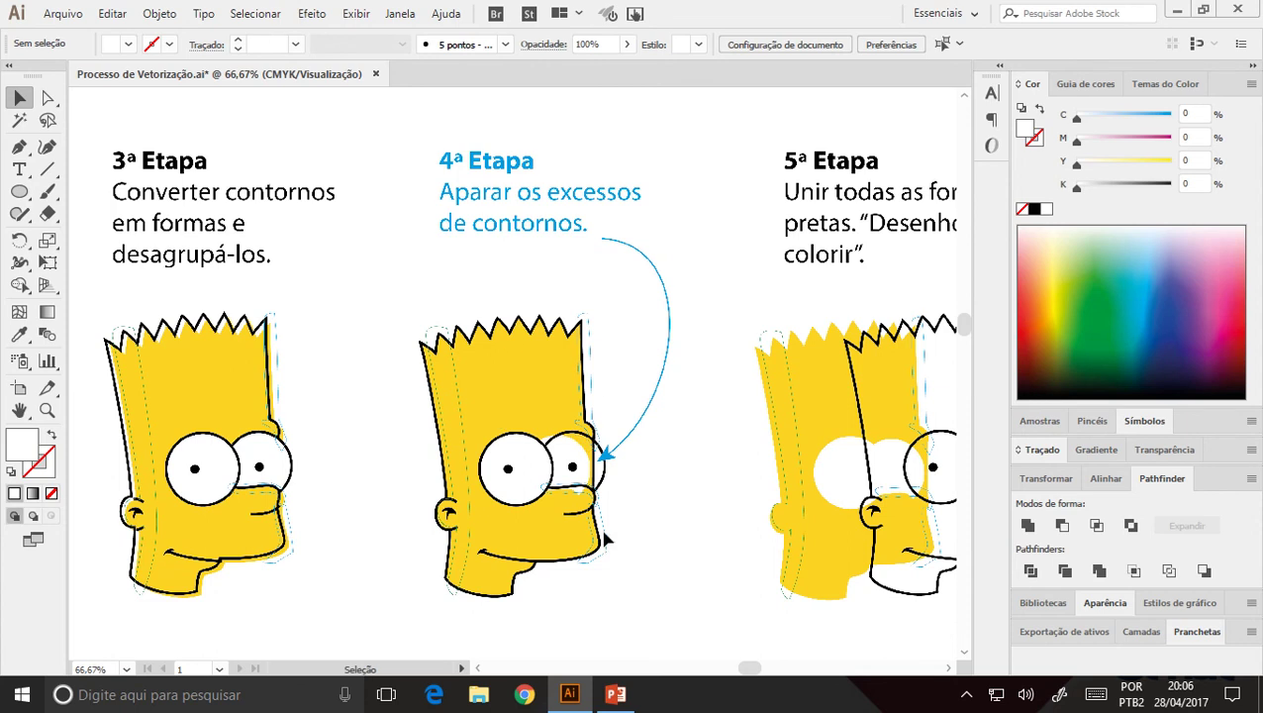
pyautogui.moveTo(584, 477); pyautogui.dragTo(589, 452)
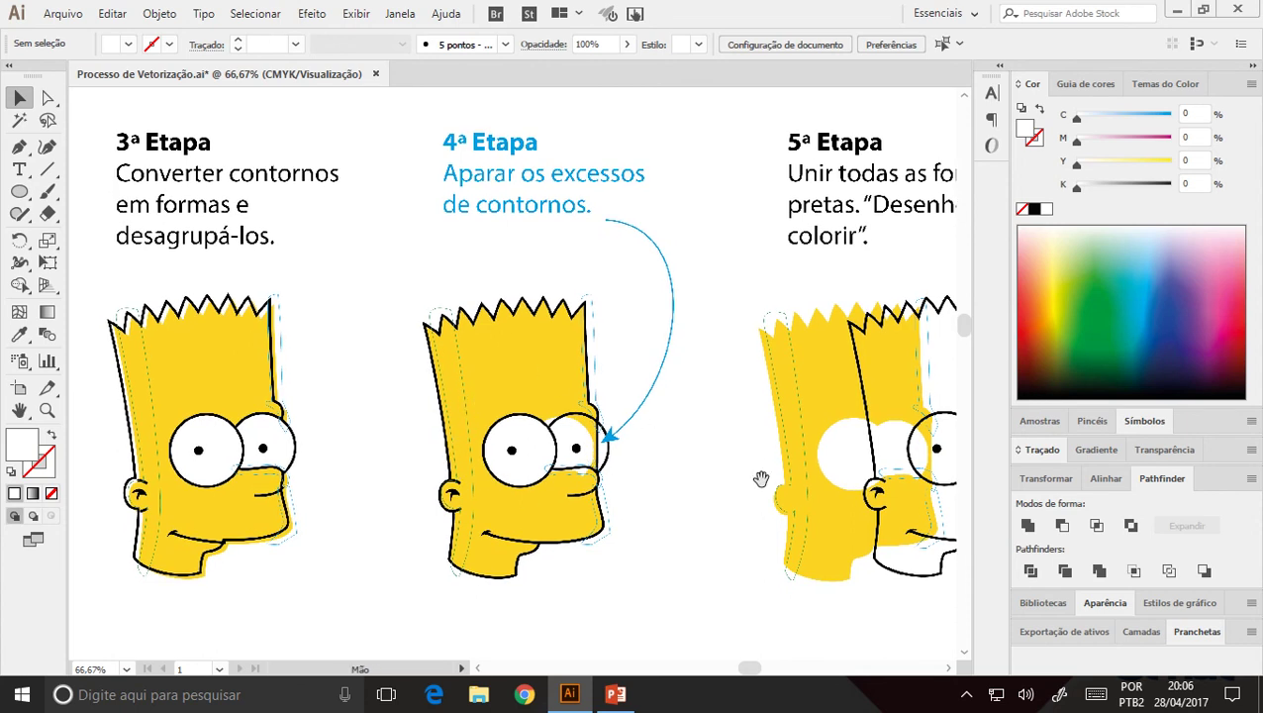
pyautogui.moveTo(755, 479); pyautogui.dragTo(408, 470)
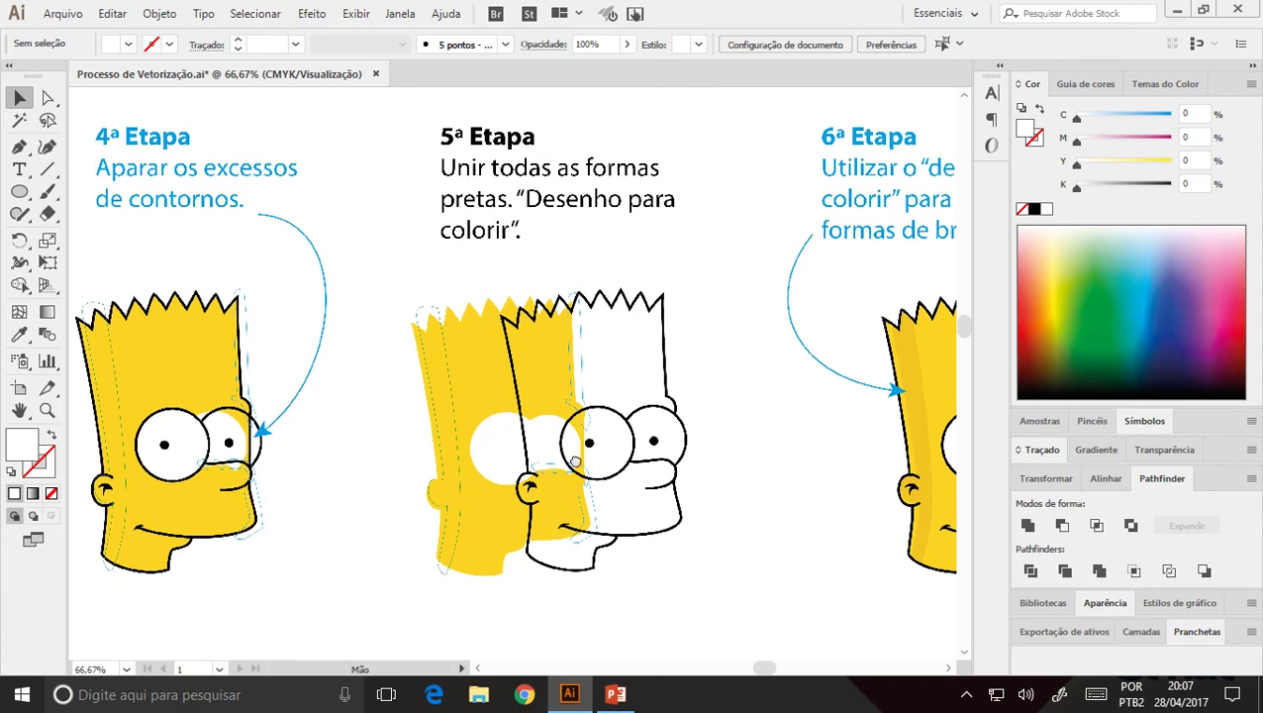
pyautogui.scroll(1, 733, 529)
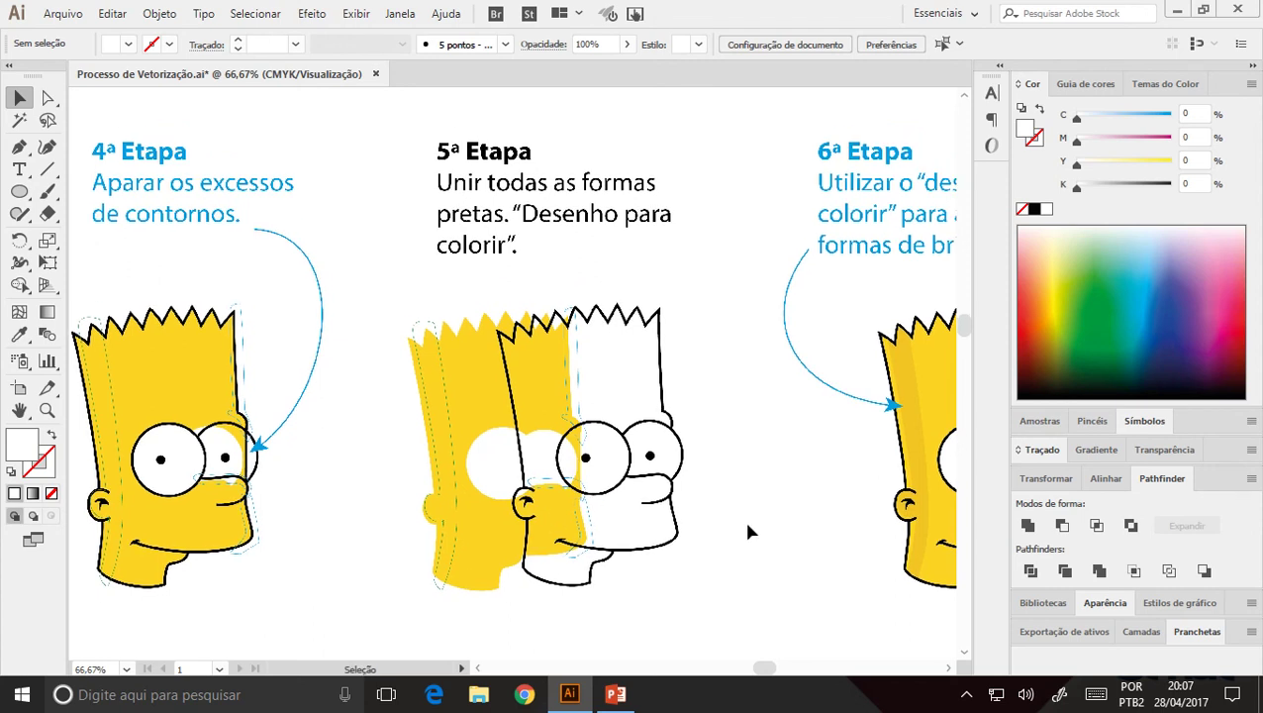